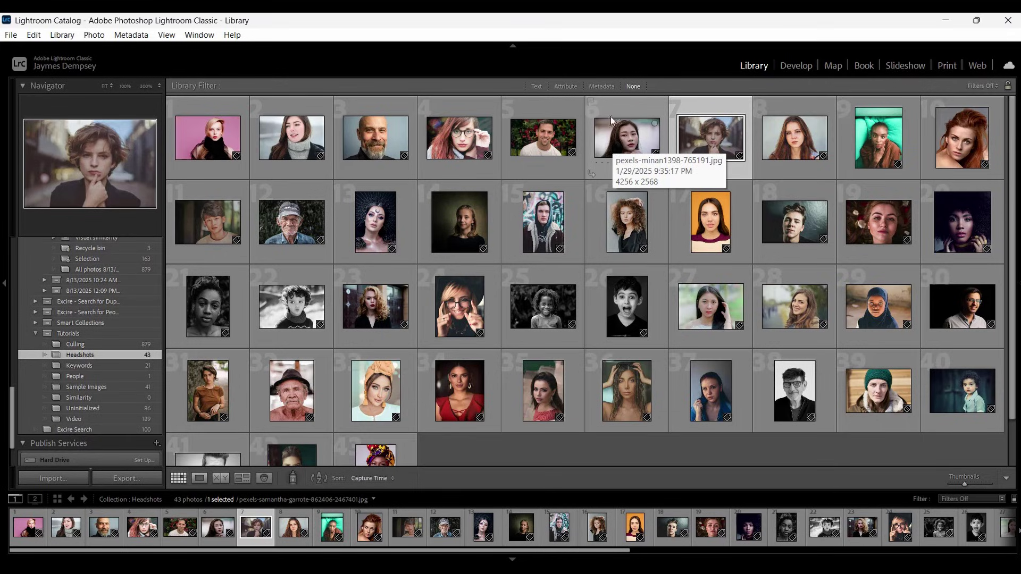
- Open the Excire Search panel with Alt+X or the Library > Plug-in Extras menu
key("alt+x")
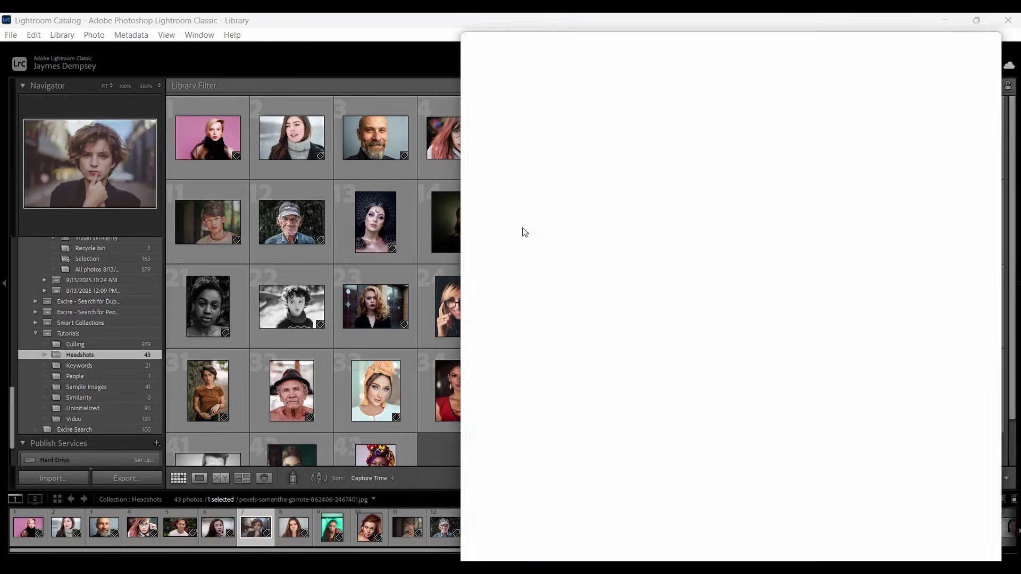
left_click(77, 35)
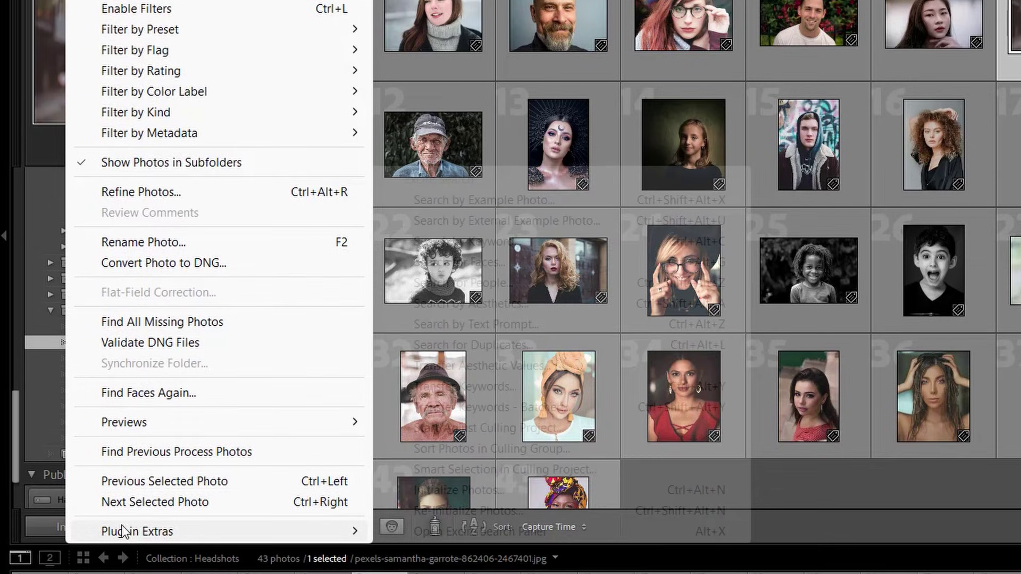
mouse_move(122, 531)
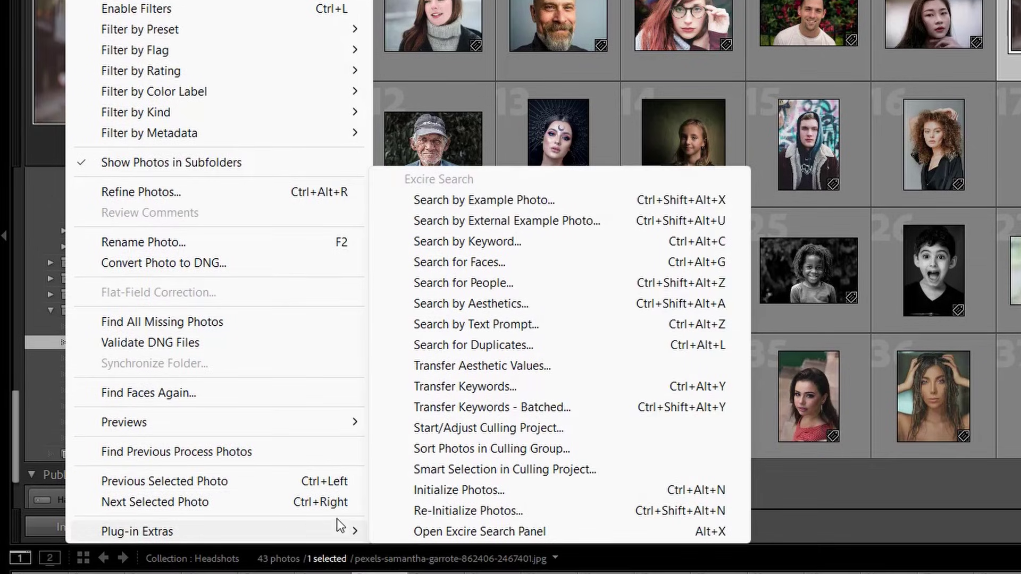
left_click(443, 529)
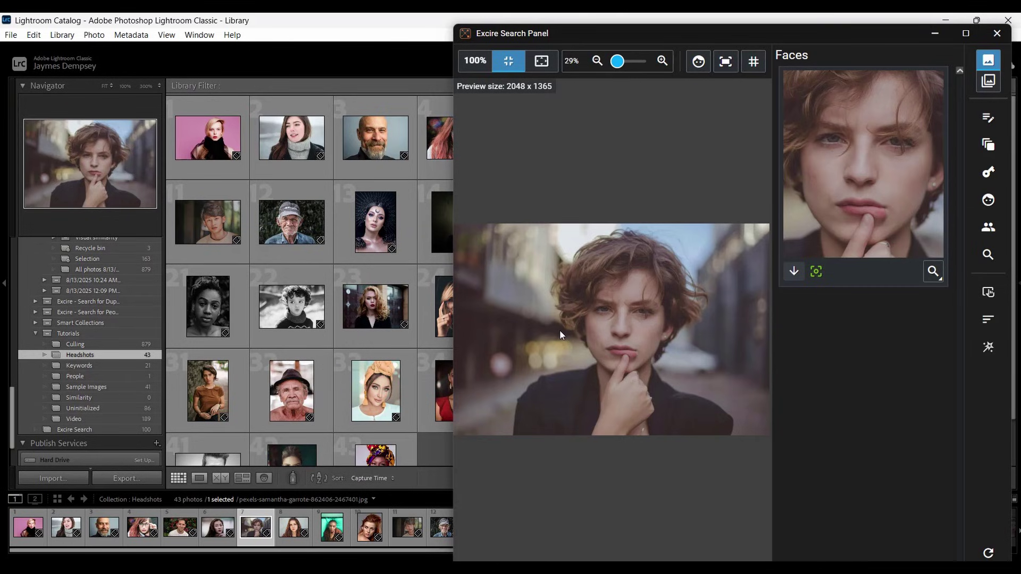
- Check the portrait preview at 100%, return to 29%, and dock Excire on the screen's right half
left_click(662, 62)
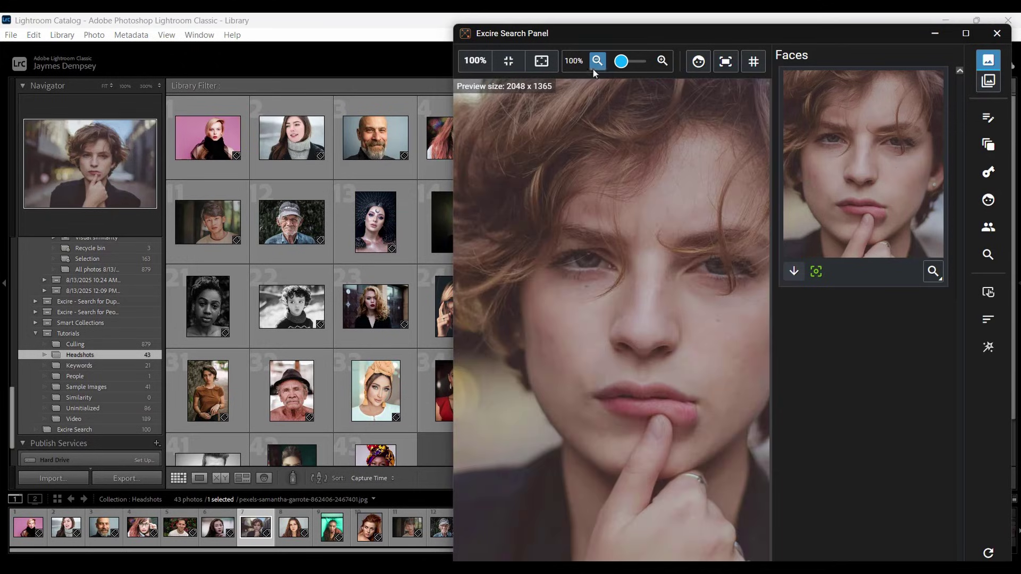
left_click(597, 62)
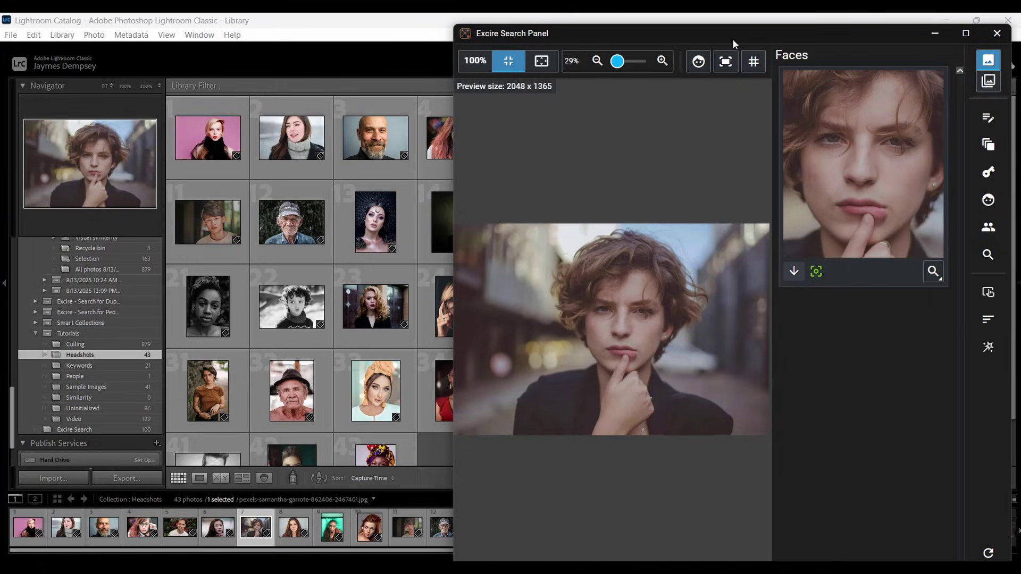
left_click_drag(710, 34, 544, 16)
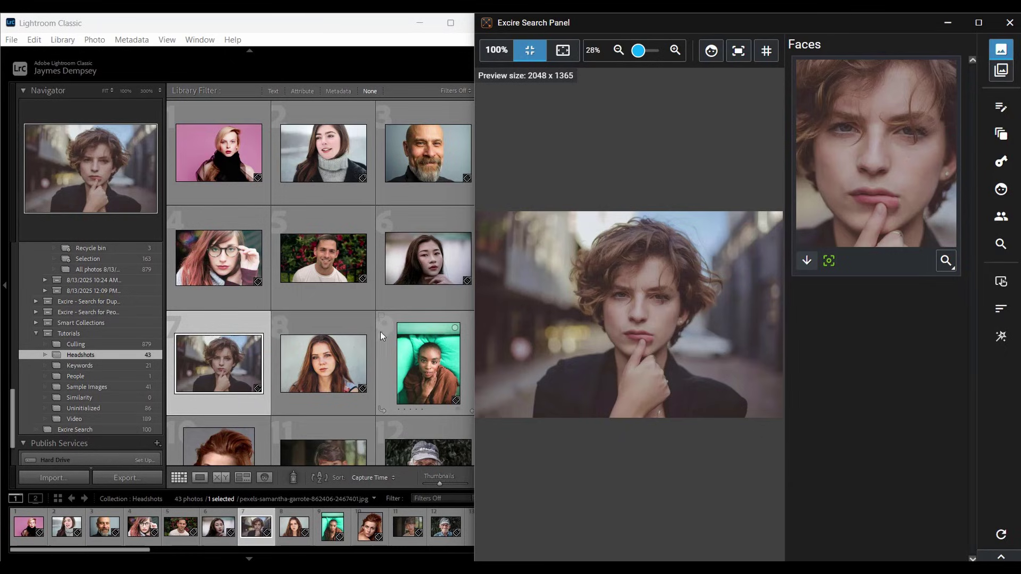
- Show the Culling collection's 879 couple photos and bring up the Start Culling Project dialog
left_click(97, 346)
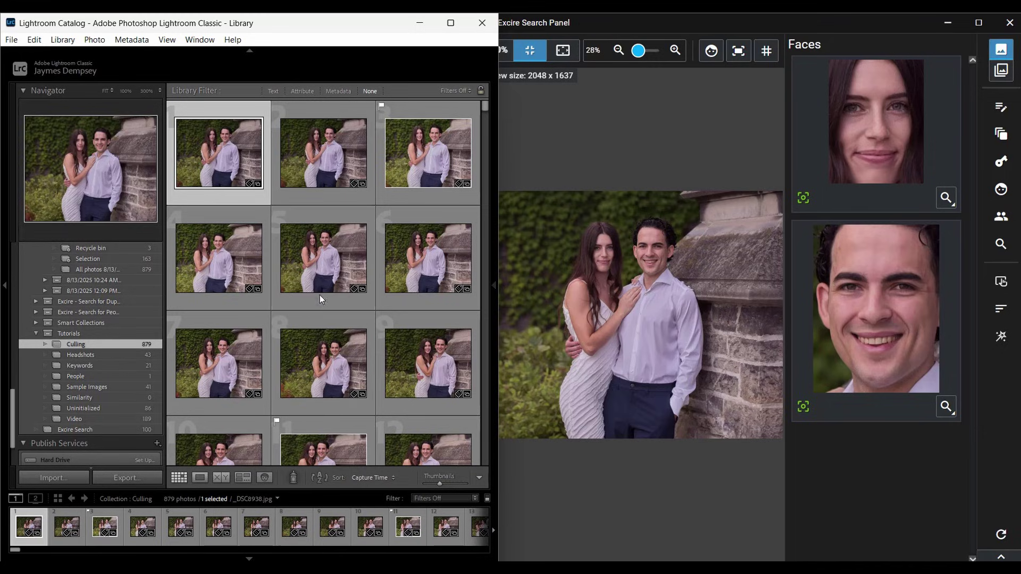
scroll(326, 352, "down", 10)
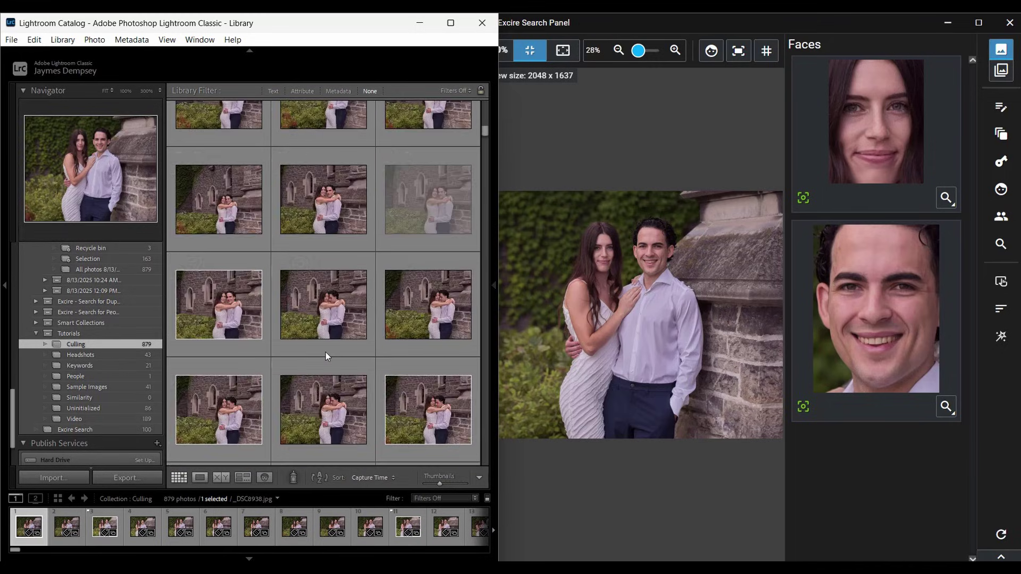
scroll(325, 352, "down", 3)
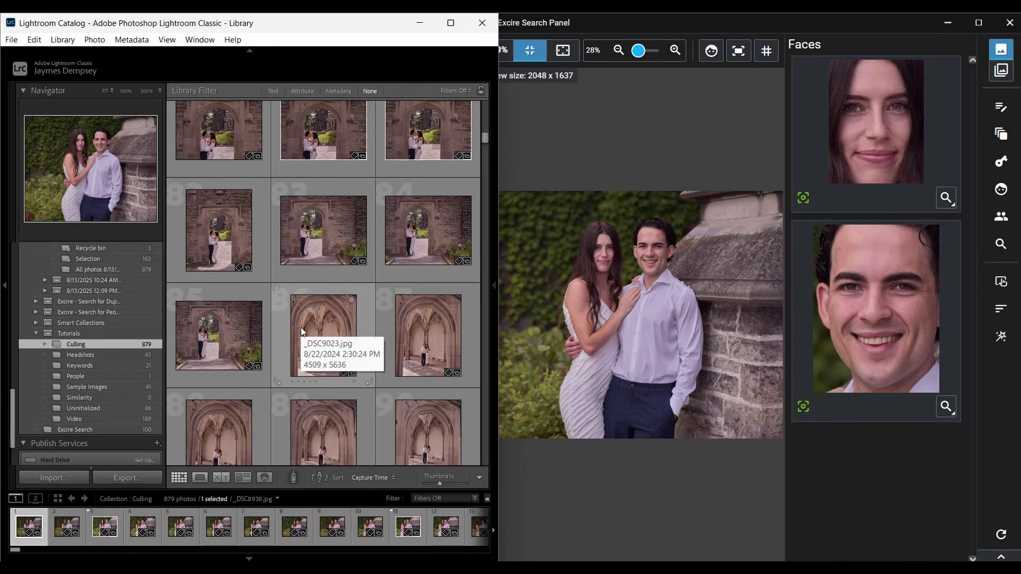
left_click(1008, 286)
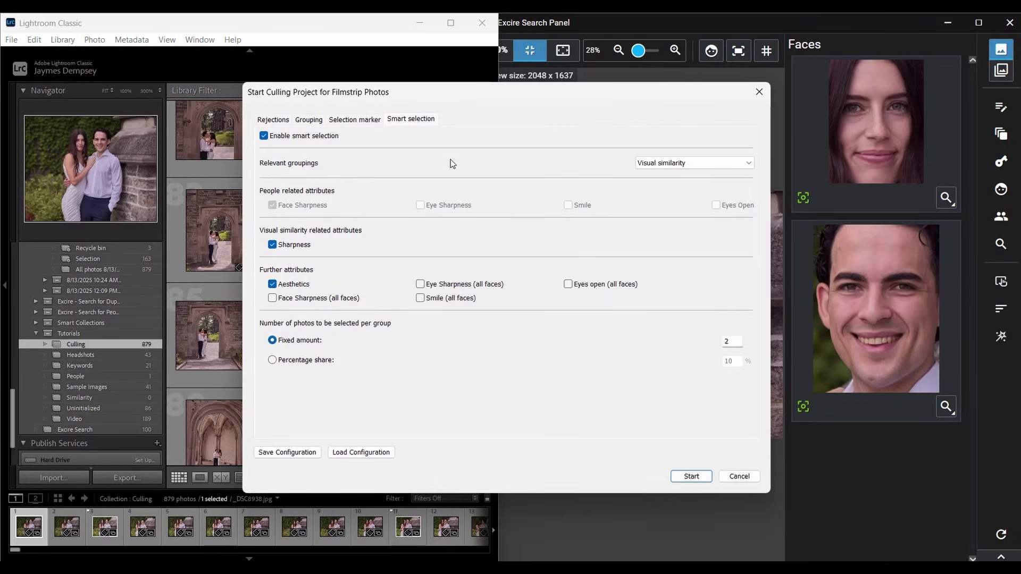
- Show the culling dialog's Grouping settings and toggle grouping by people off and back on
left_click(309, 120)
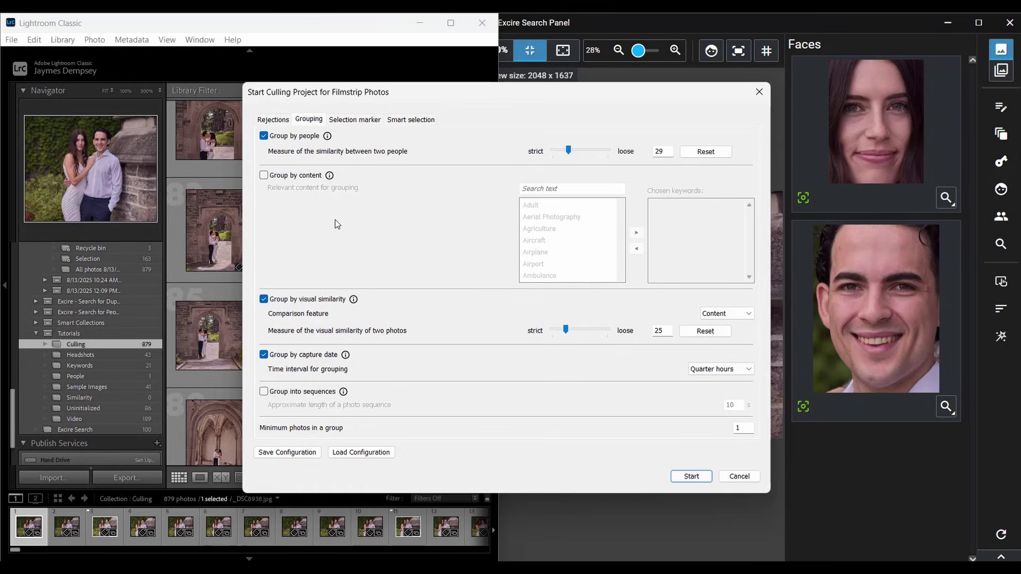
left_click(264, 137)
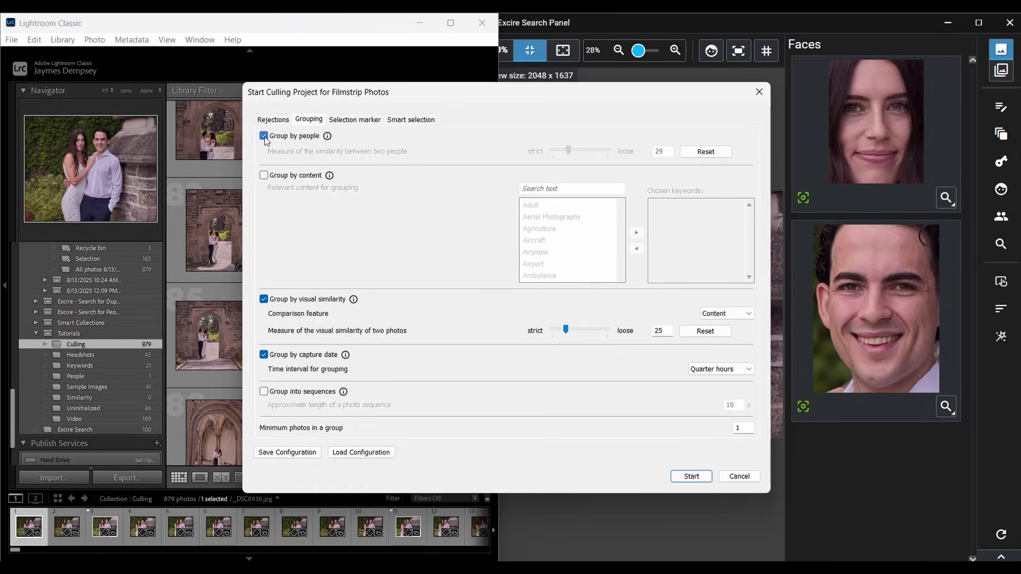
left_click(265, 137)
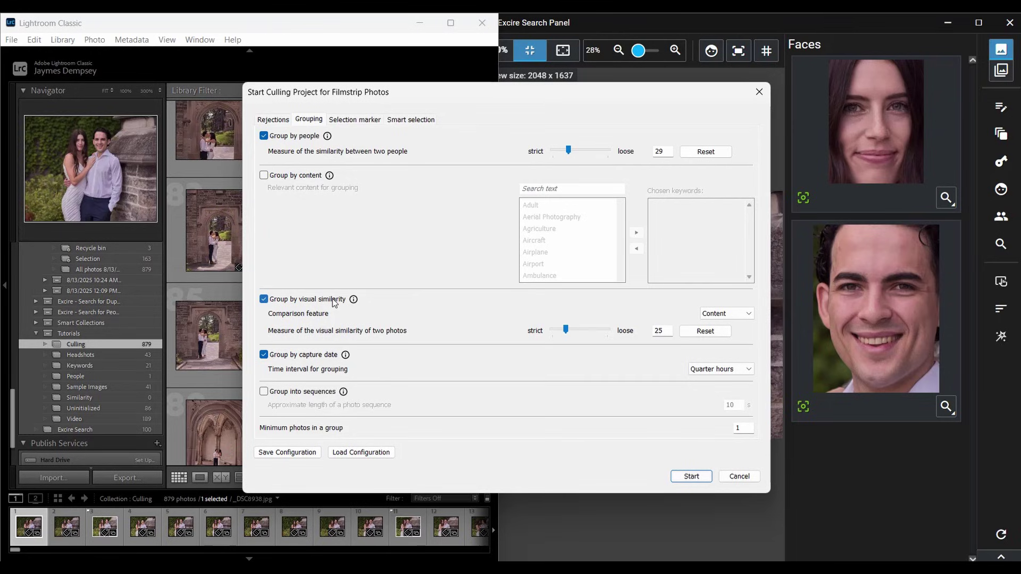
- Turn on grouping by content with the Adult and Airport keywords
left_click(264, 176)
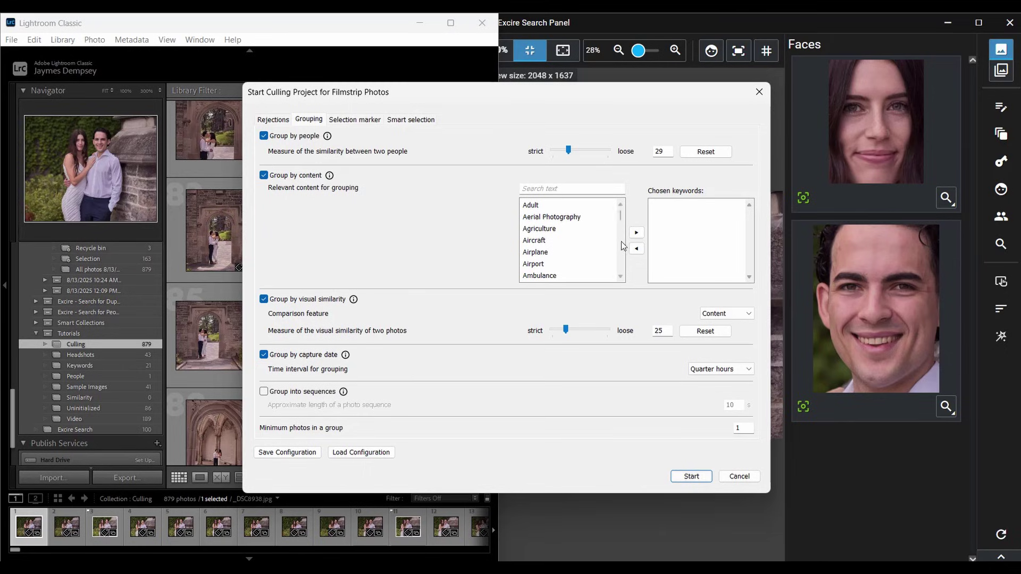
left_click(637, 233)
left_click(561, 252)
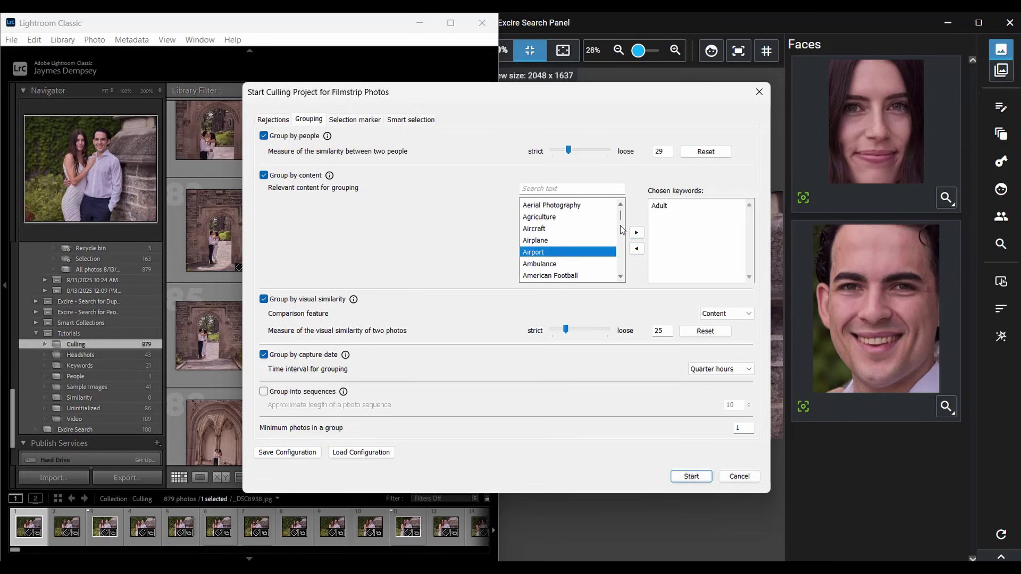
left_click(636, 234)
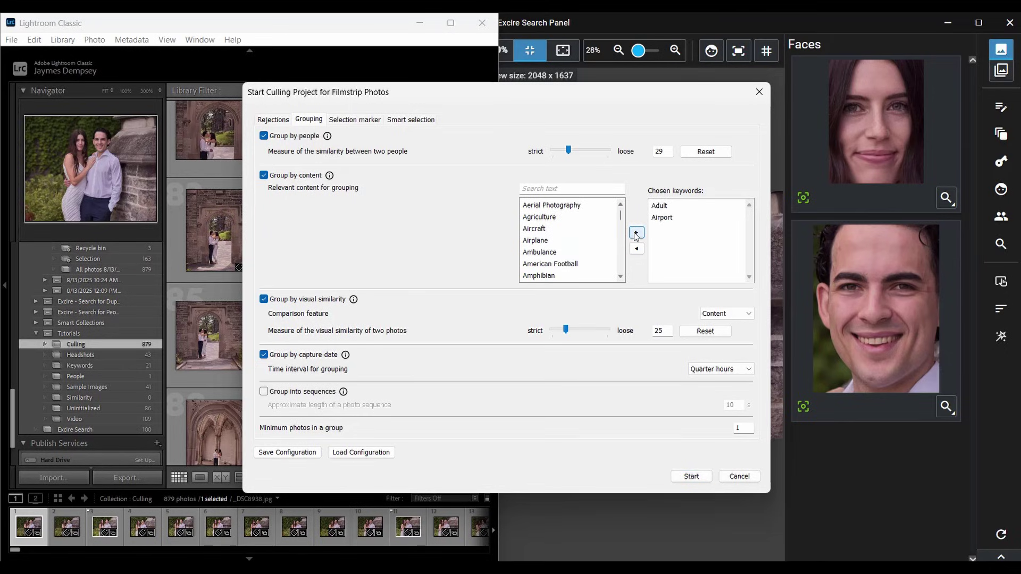
- Set the capture-date interval to Half hours, drop content and sequence grouping, and run the project
left_click(716, 370)
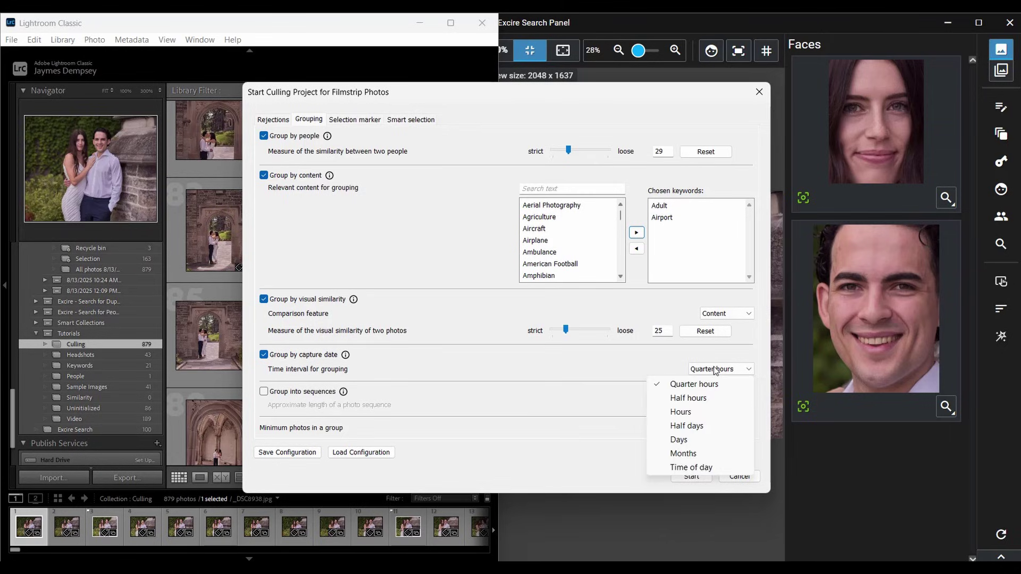
left_click(708, 398)
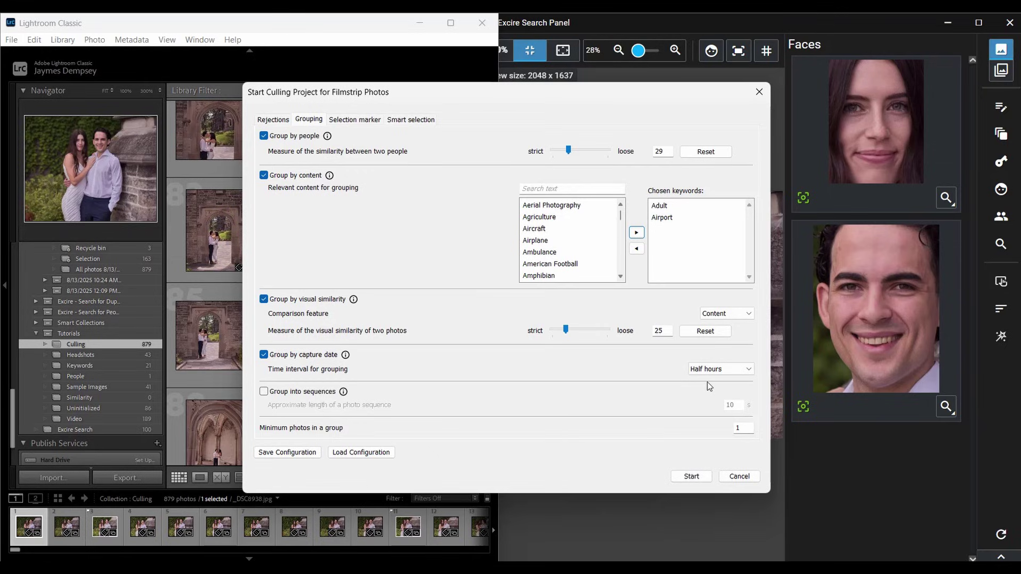
left_click(264, 392)
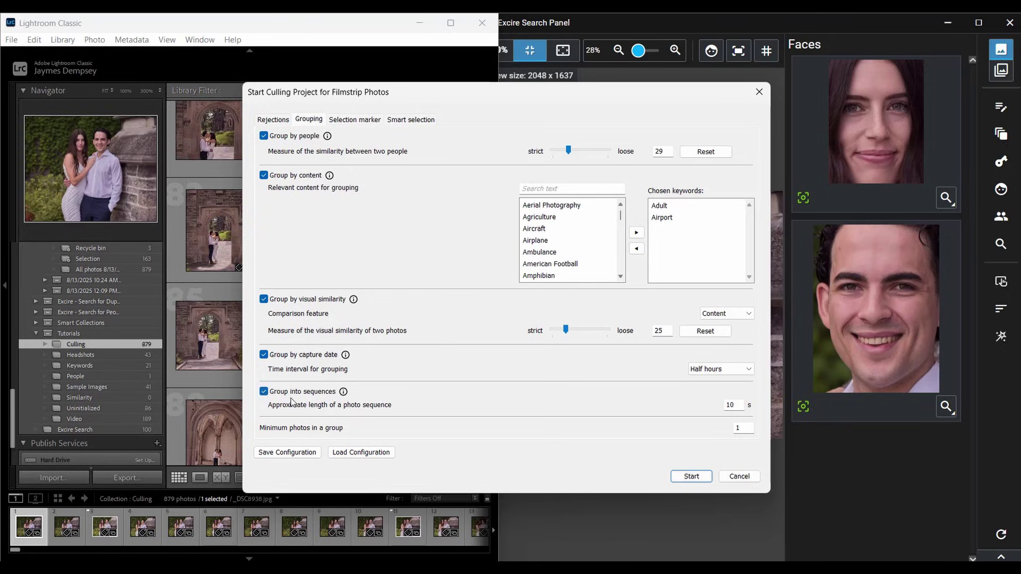
left_click(264, 176)
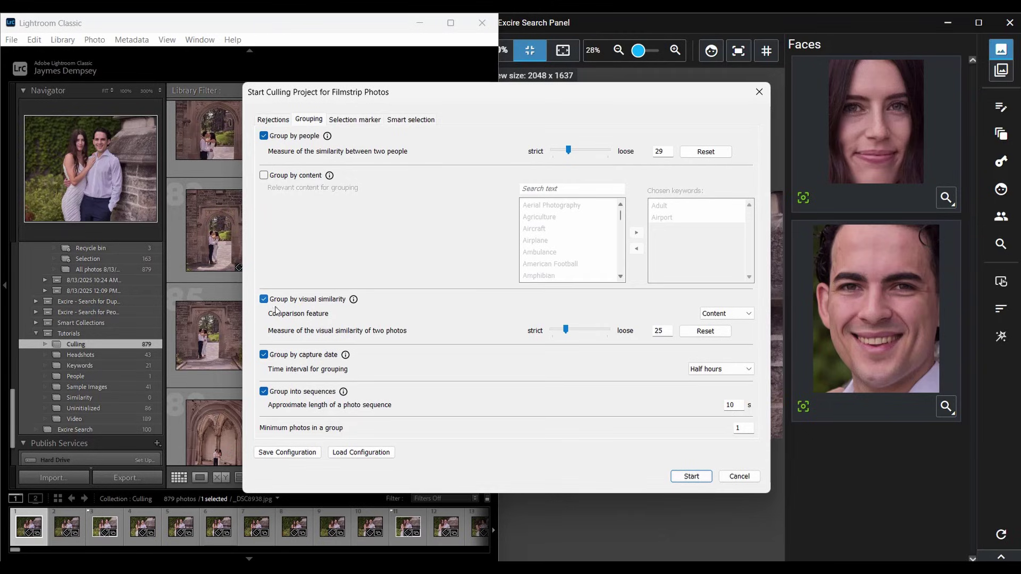
left_click(264, 393)
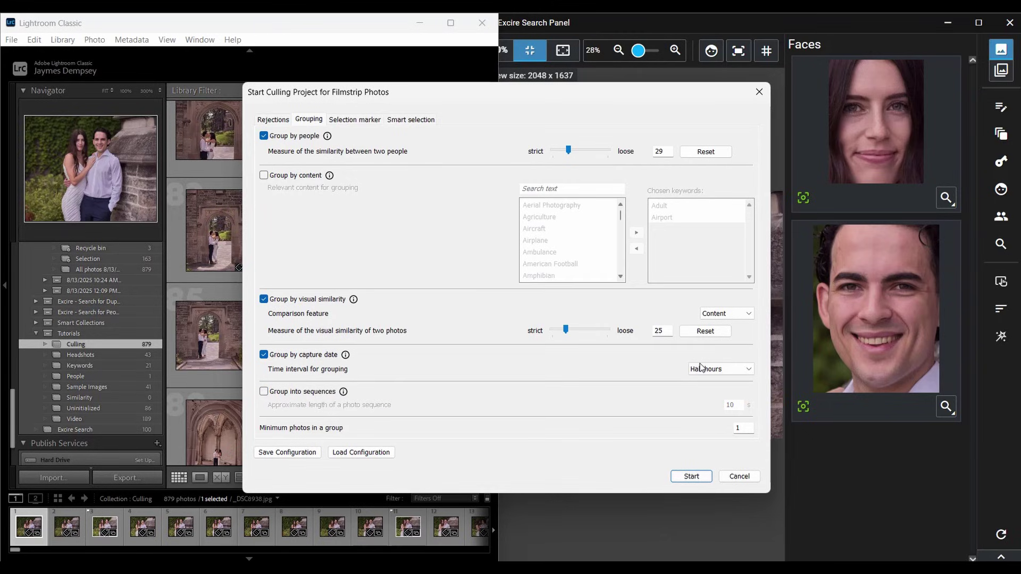
left_click(691, 476)
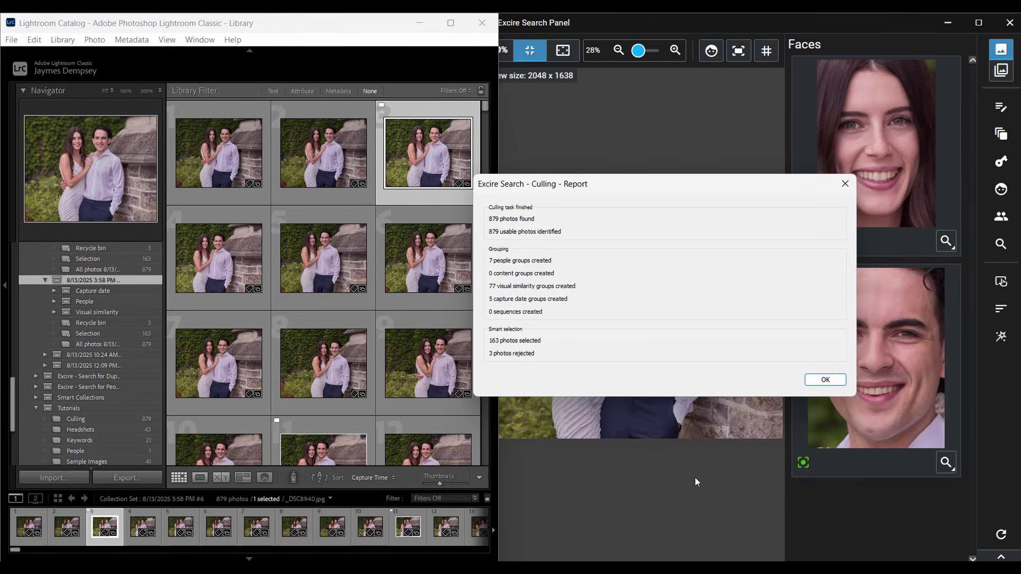
- Dismiss the culling report and browse the new 3:58 PM collection set in Collections
left_click(827, 380)
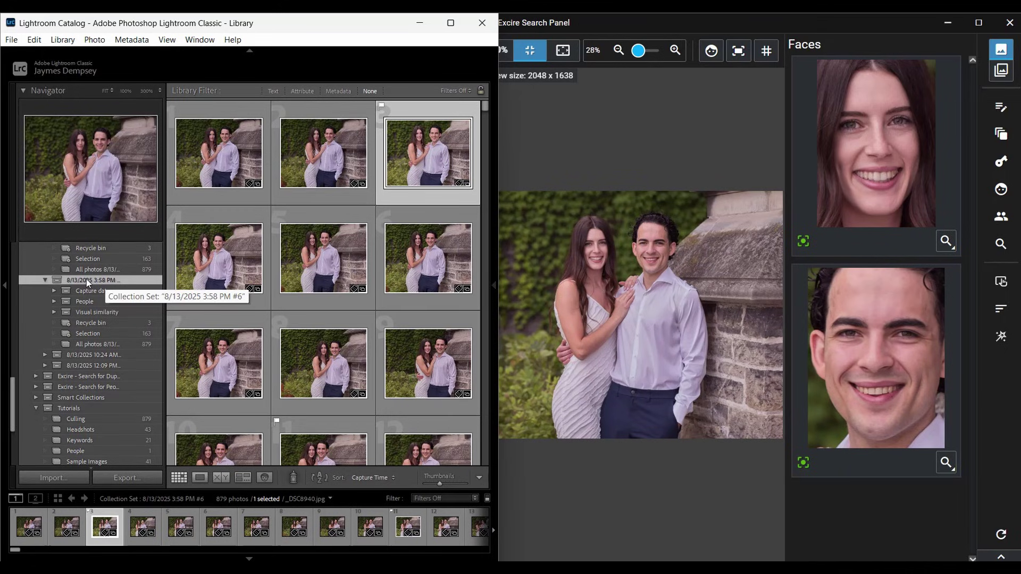
scroll(88, 285, "up", 2)
scroll(91, 294, "up", 8)
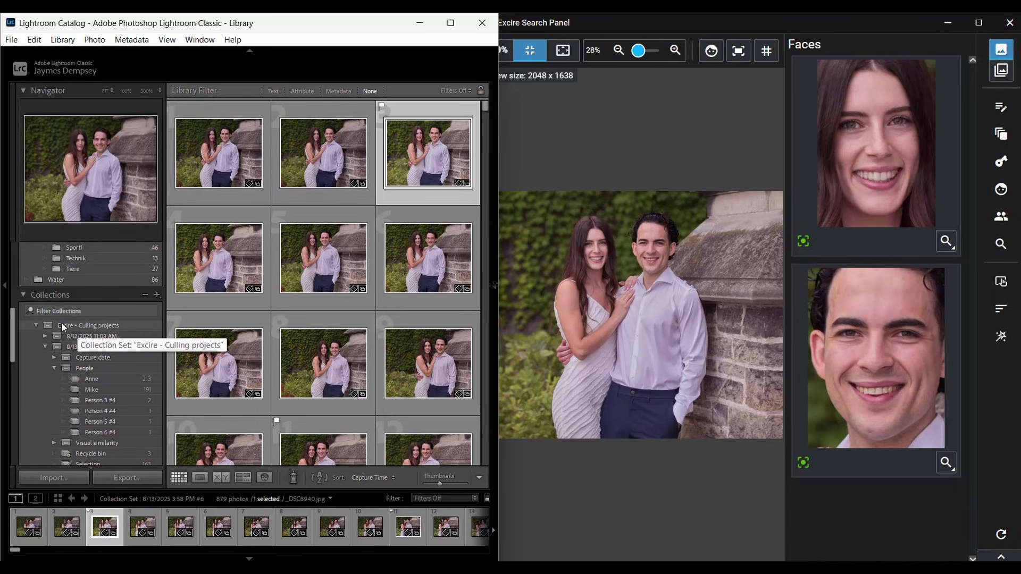
scroll(62, 324, "down", 5)
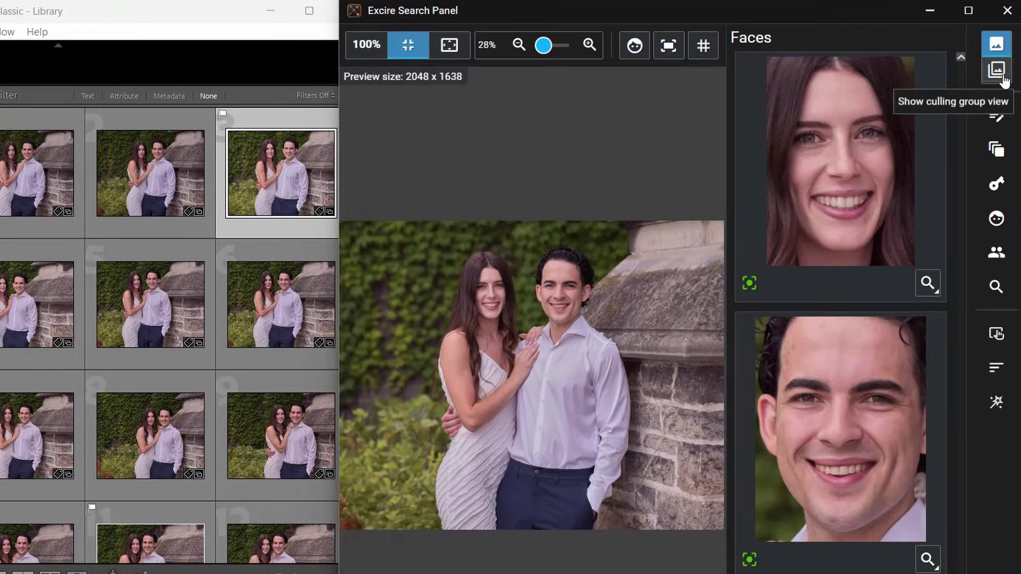
left_click(1003, 79)
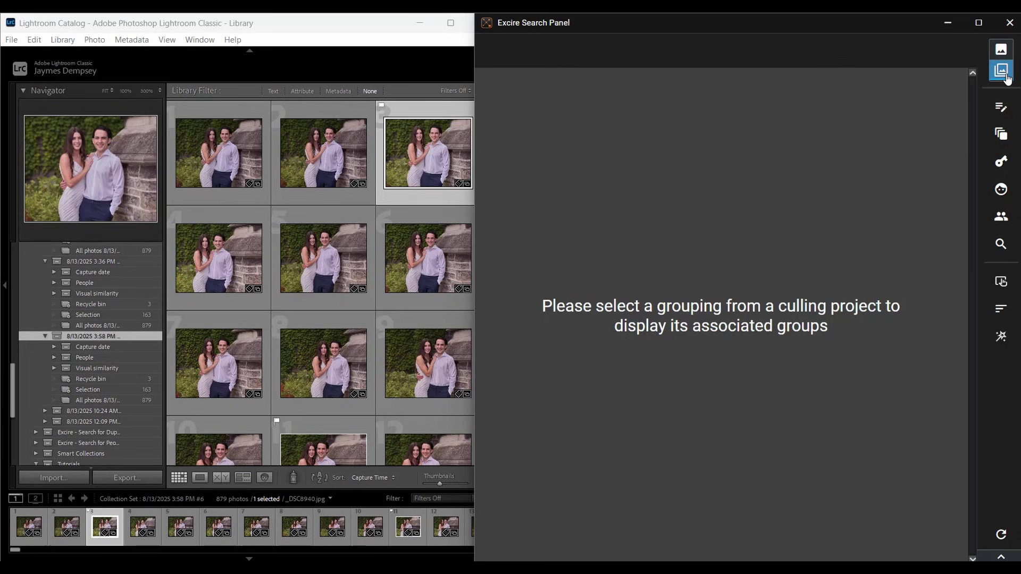
left_click(82, 346)
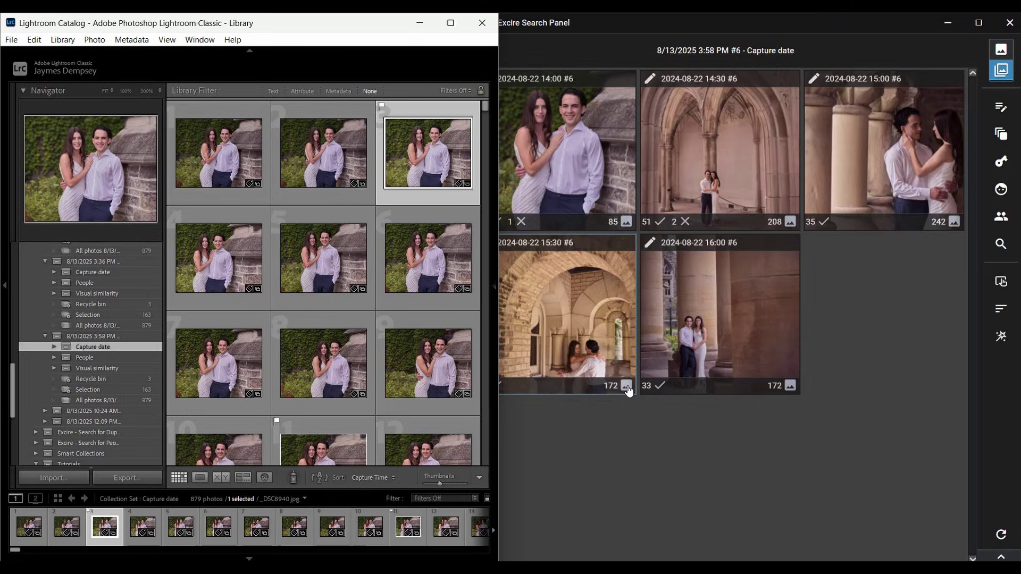
double_click(569, 331)
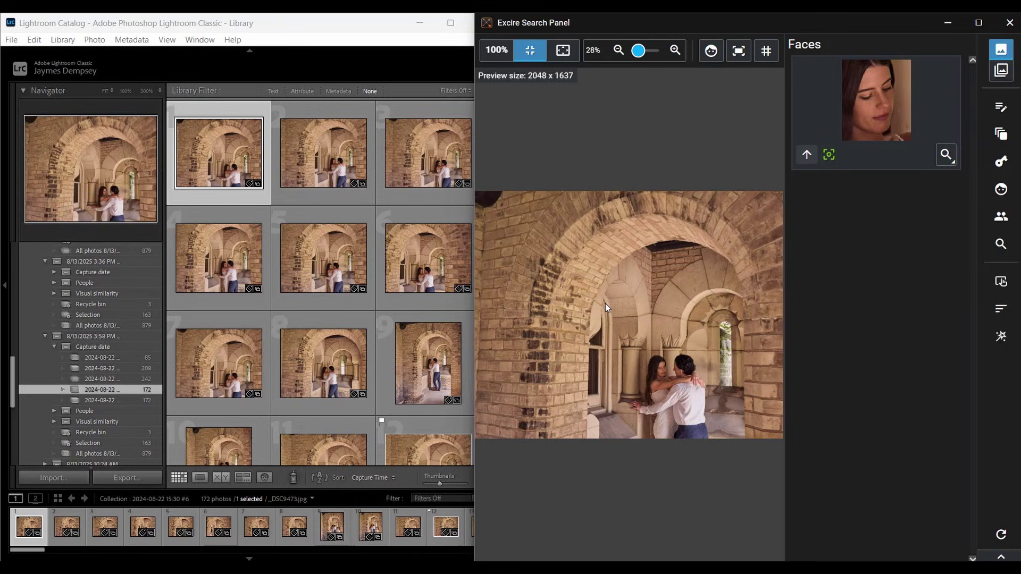
left_click(1001, 69)
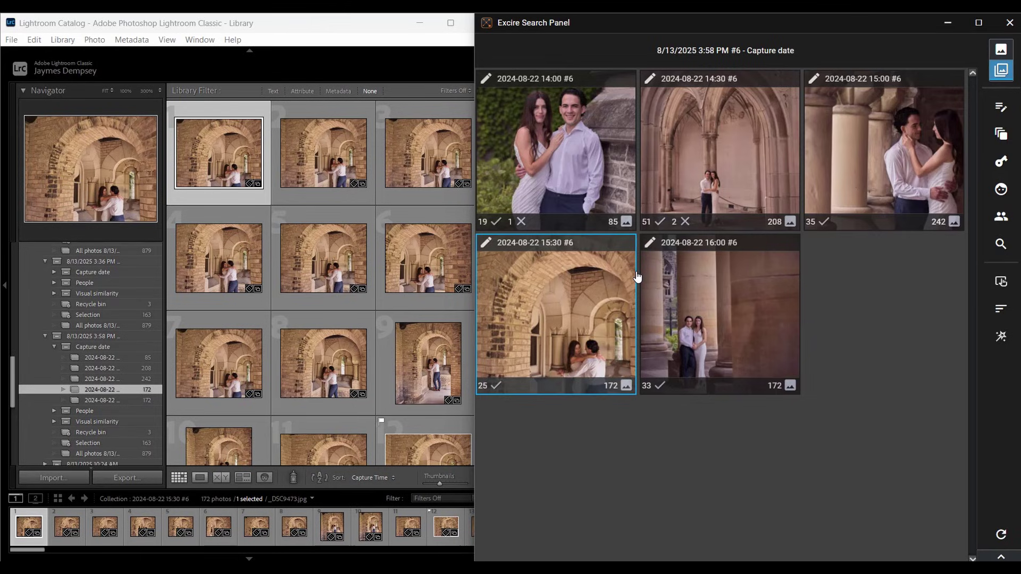
left_click(636, 277)
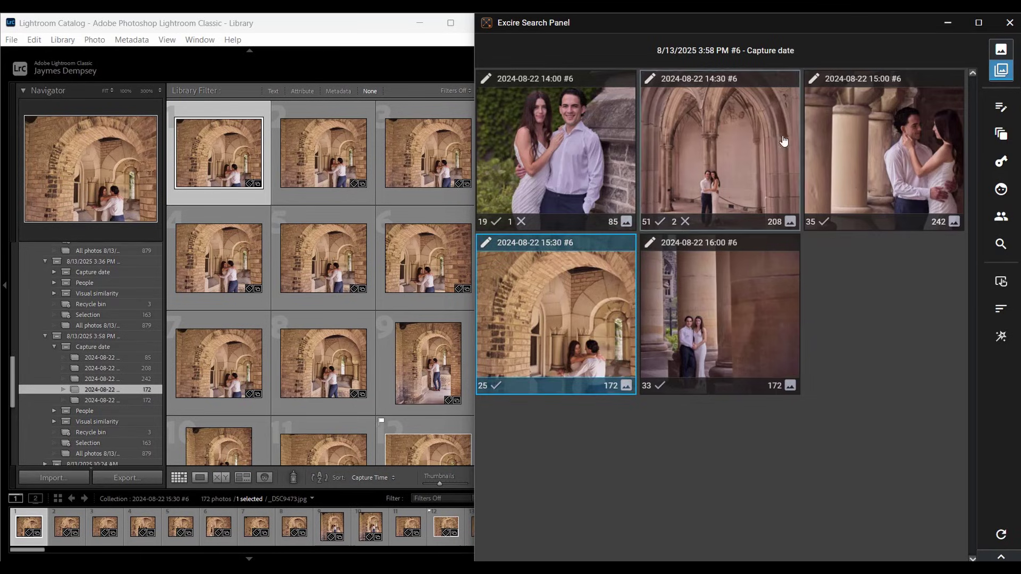
left_click(1001, 50)
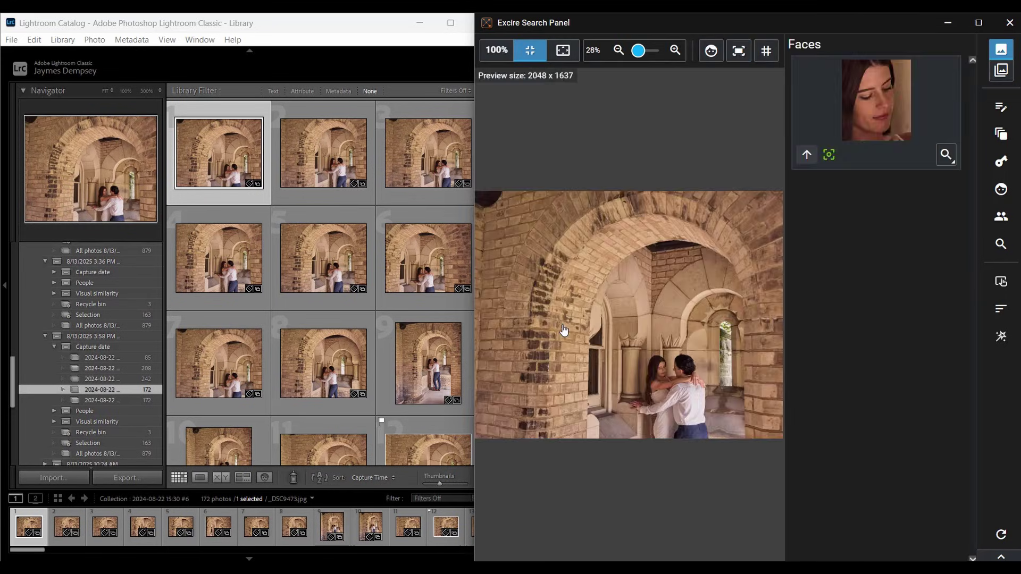
key("Escape")
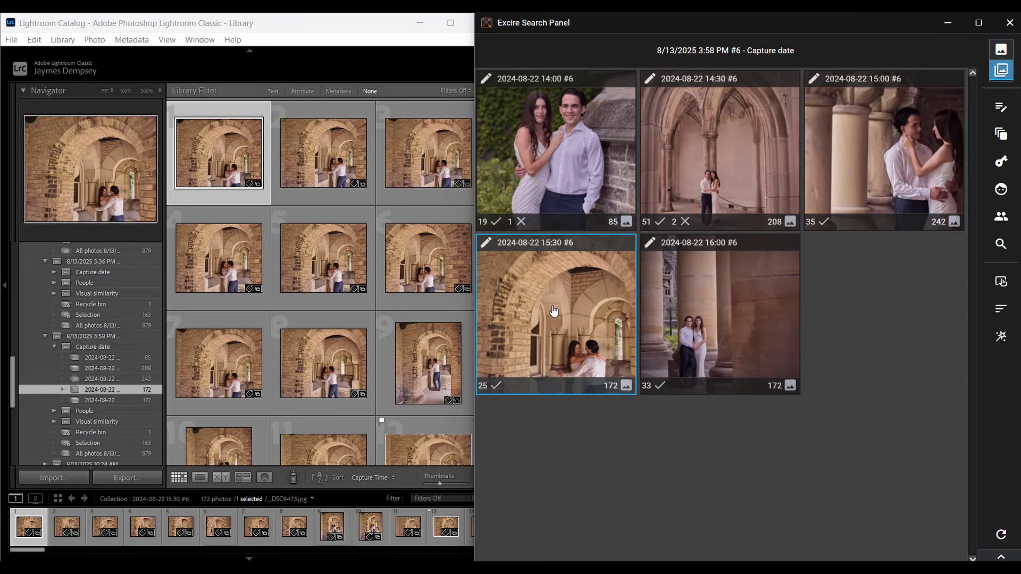
left_click(553, 311)
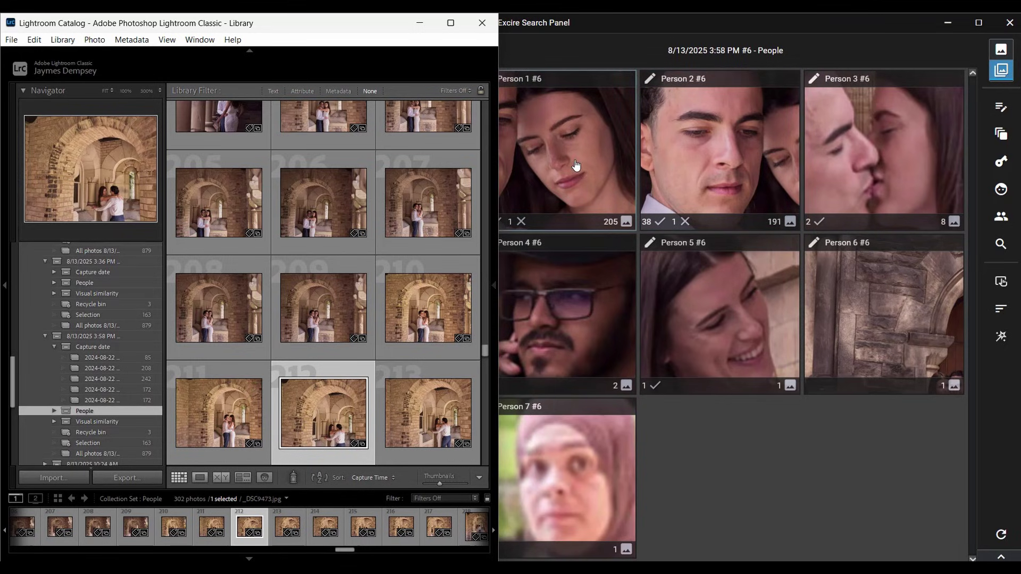
- Open the Person 4 #6 people group, then move on to the Visual similarity collection set
left_click(579, 27)
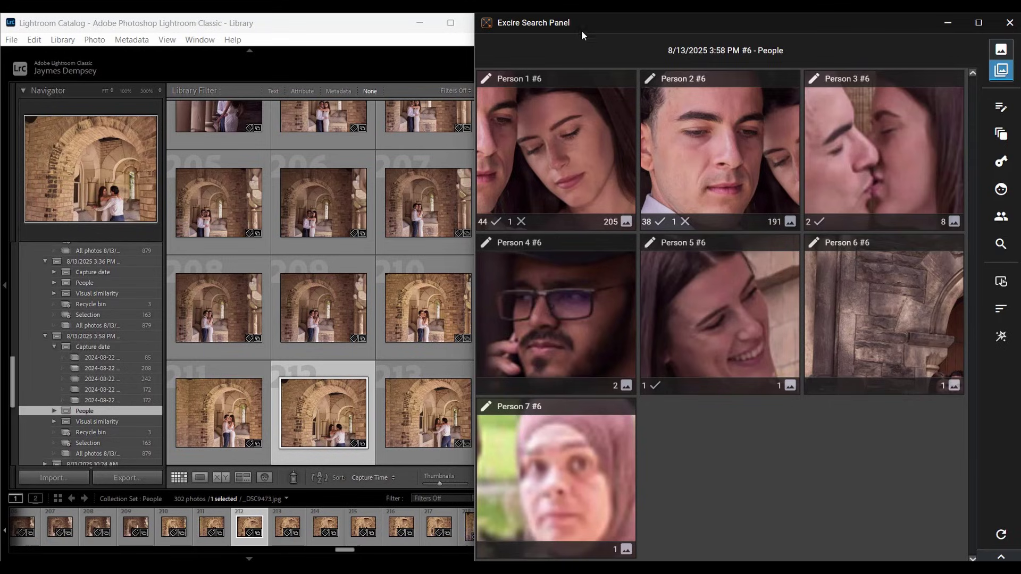
left_click(547, 330)
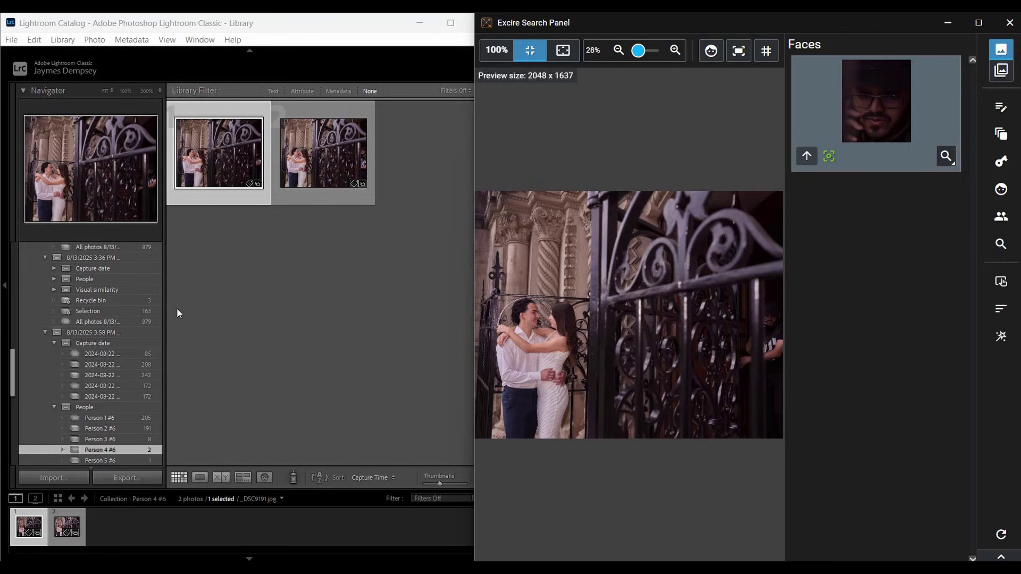
scroll(116, 371, "down", 3)
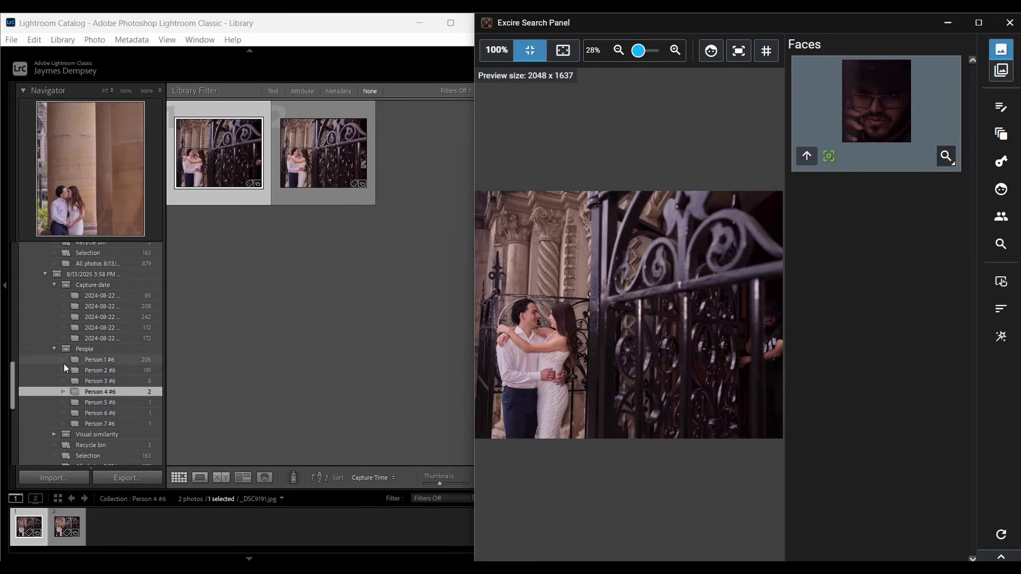
left_click(75, 436)
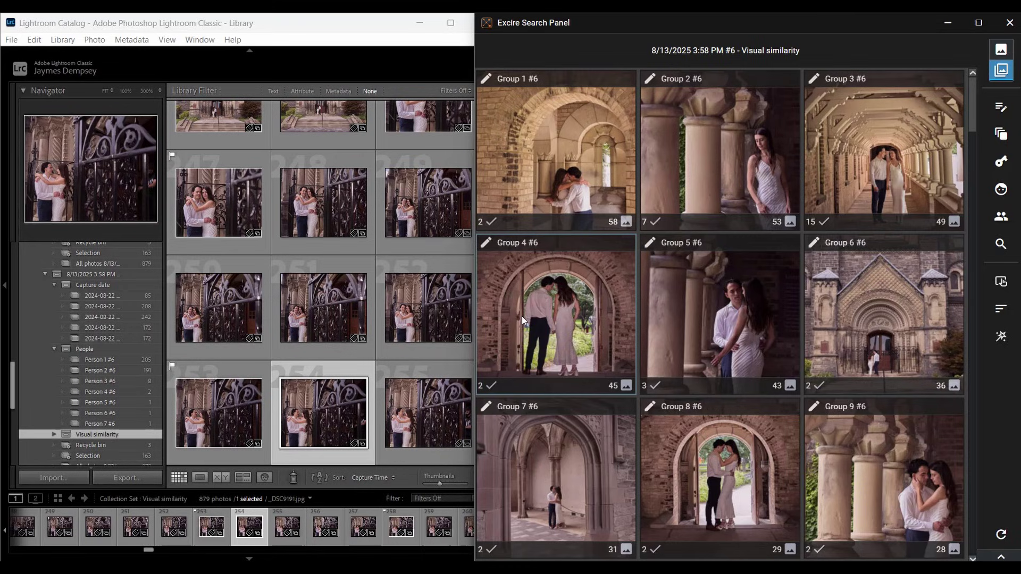
- Open the Group 2 #6 similarity group and step through its photos
double_click(718, 164)
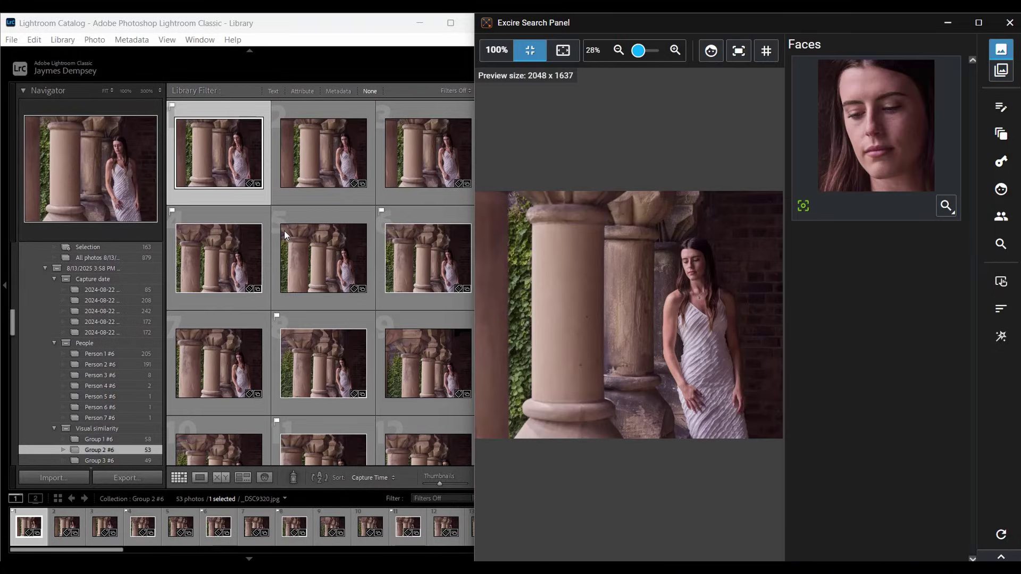
scroll(285, 231, "down", 3)
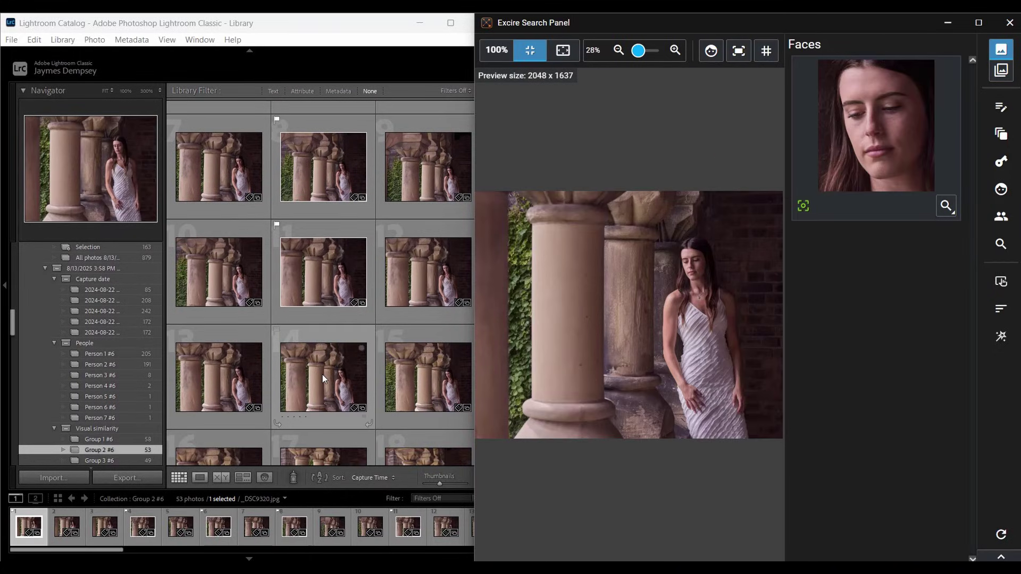
scroll(323, 375, "down", 3)
scroll(322, 377, "down", 3)
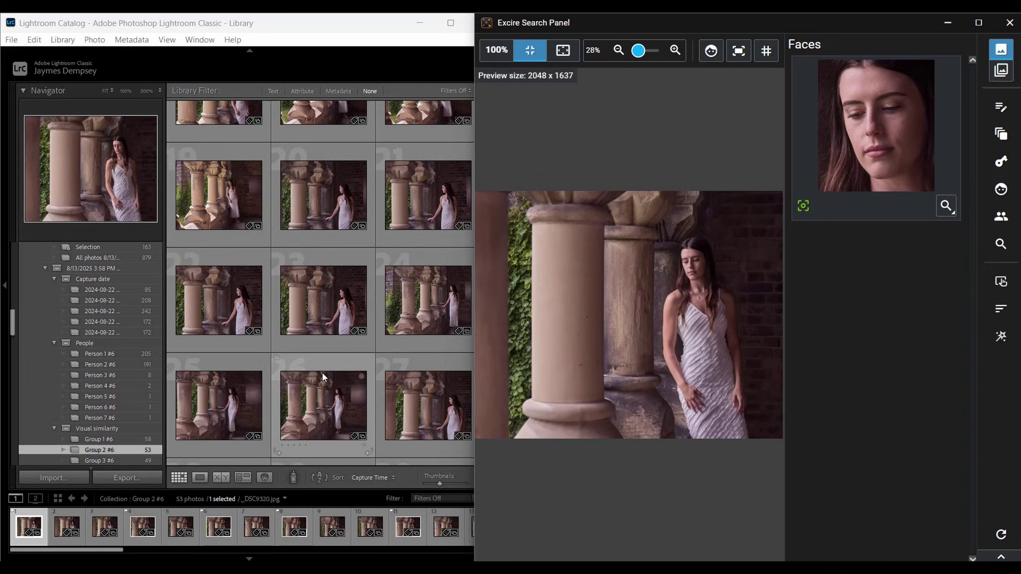
key("Right")
key("Right")
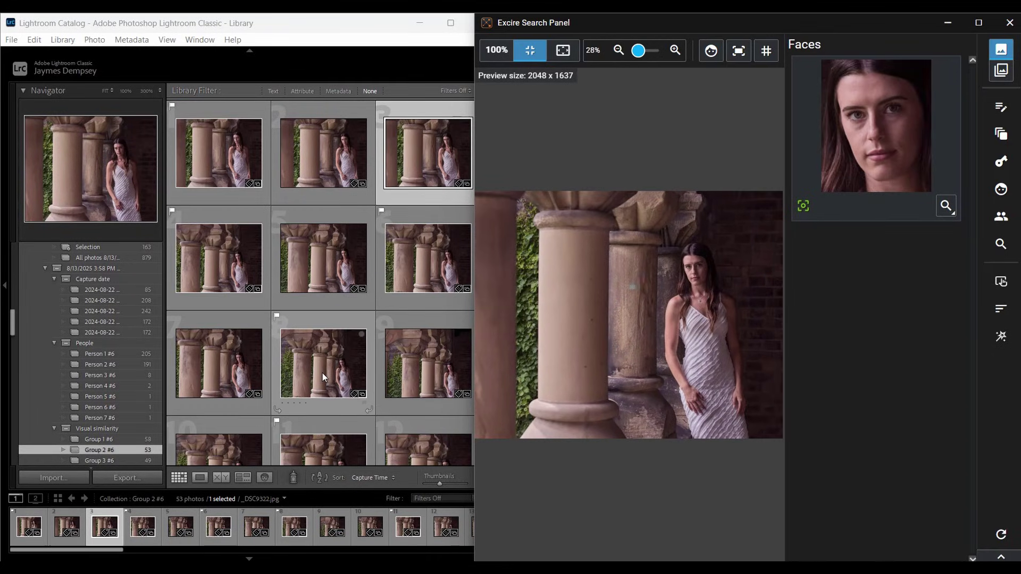
key("Right")
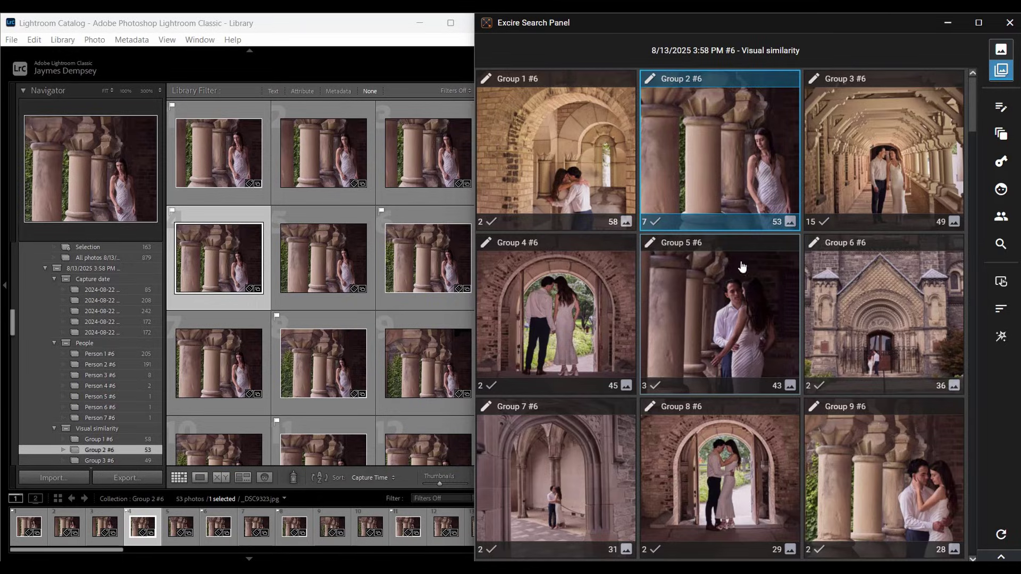
- Step through Group 3 #6's photos, return to the overview, and switch Excire to single-photo view
double_click(836, 159)
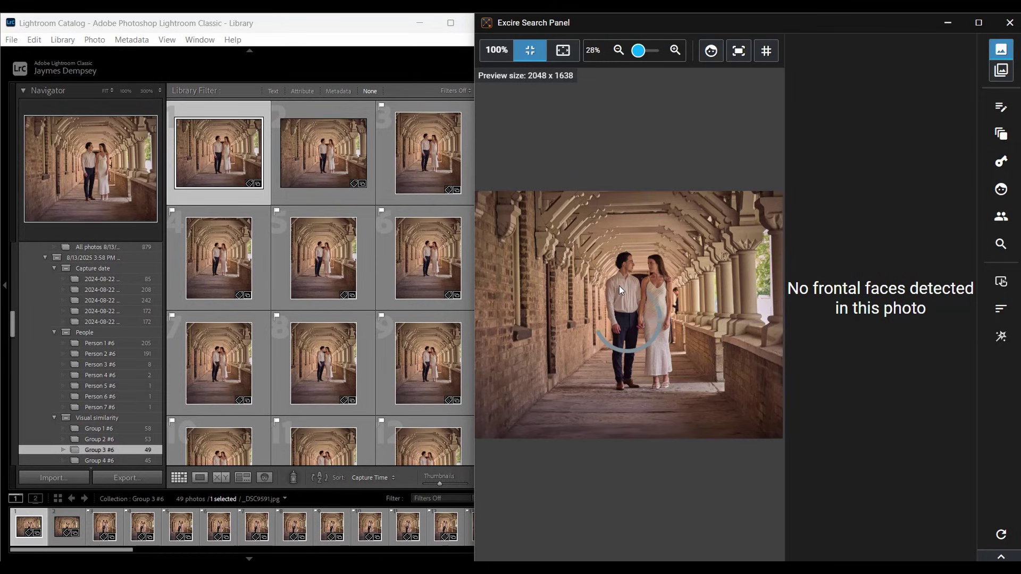
key("Right")
key("Right")
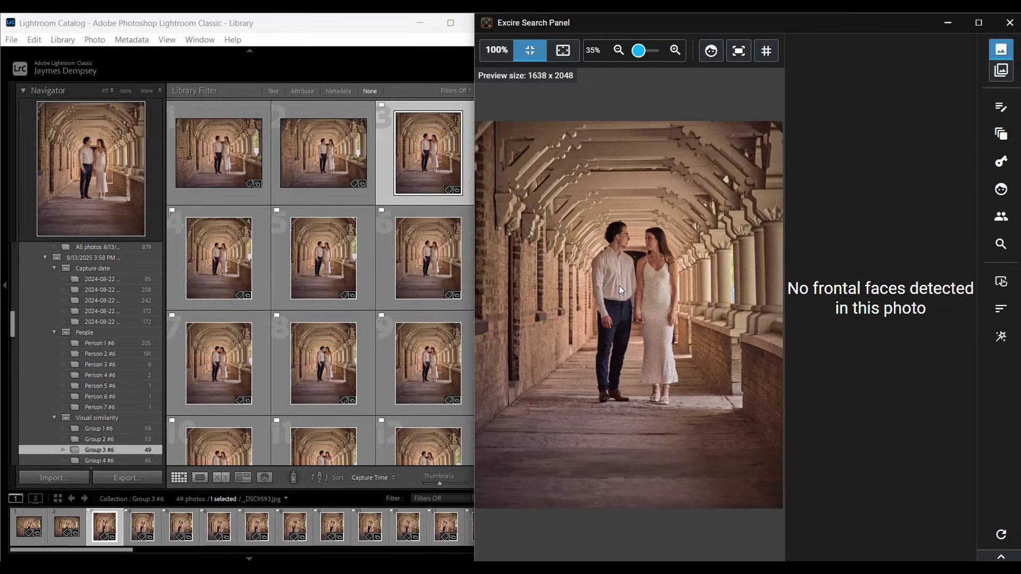
key("Right")
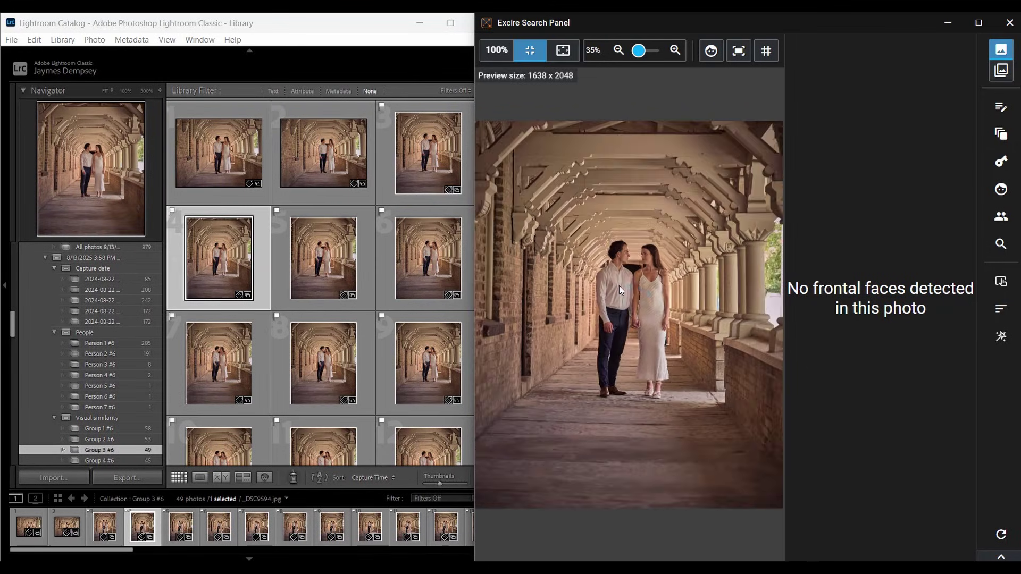
key("Right")
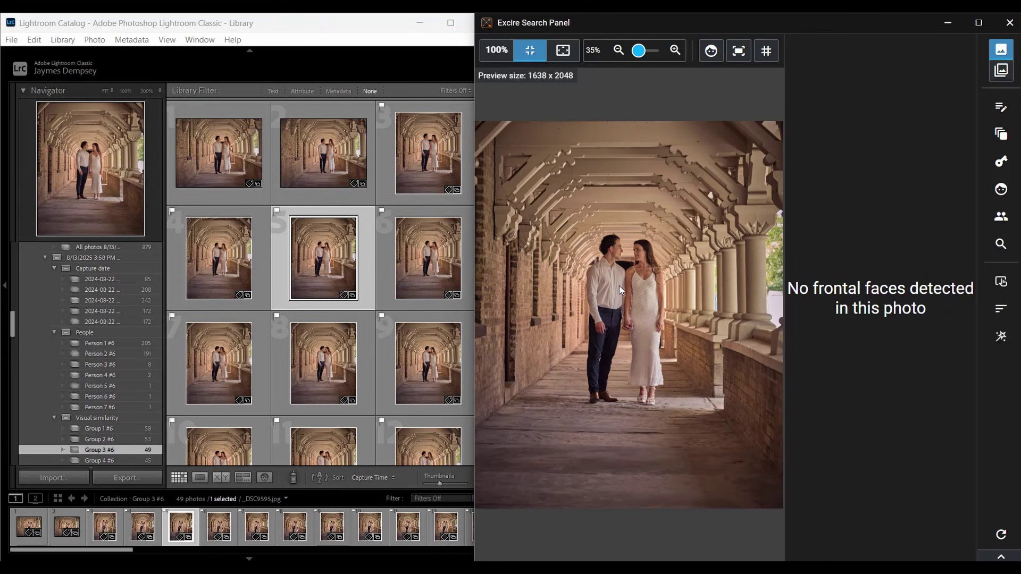
key("Escape")
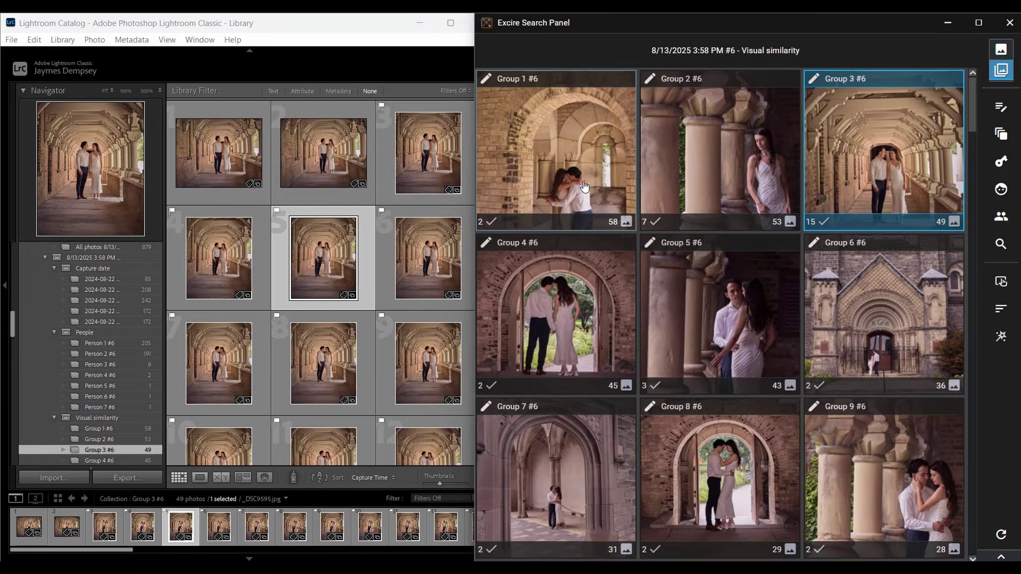
left_click(1001, 52)
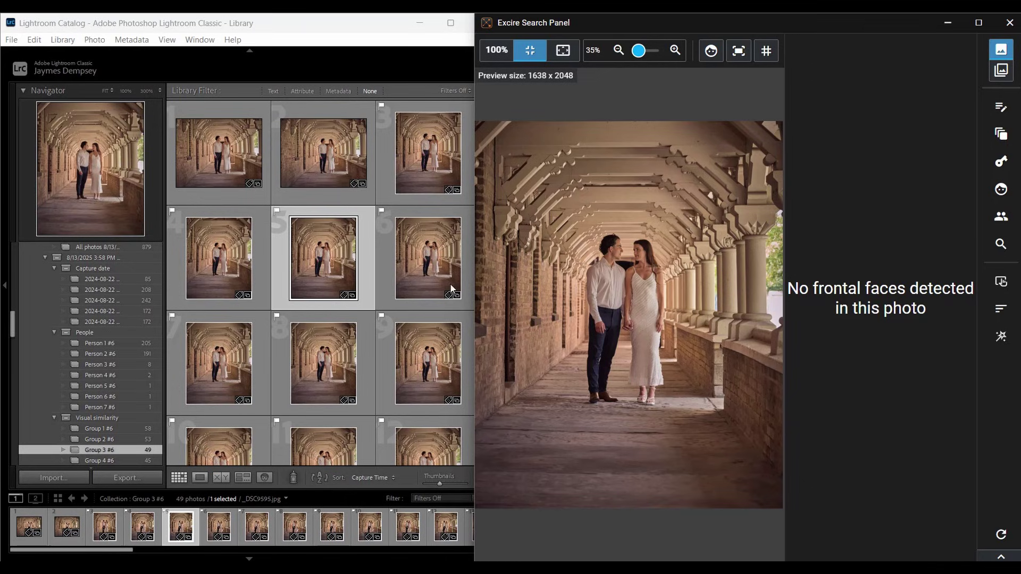
- Flag _DSC9612 and _DSC9616 as picks, select _DSC9628, and return to the group overview
left_click(220, 363)
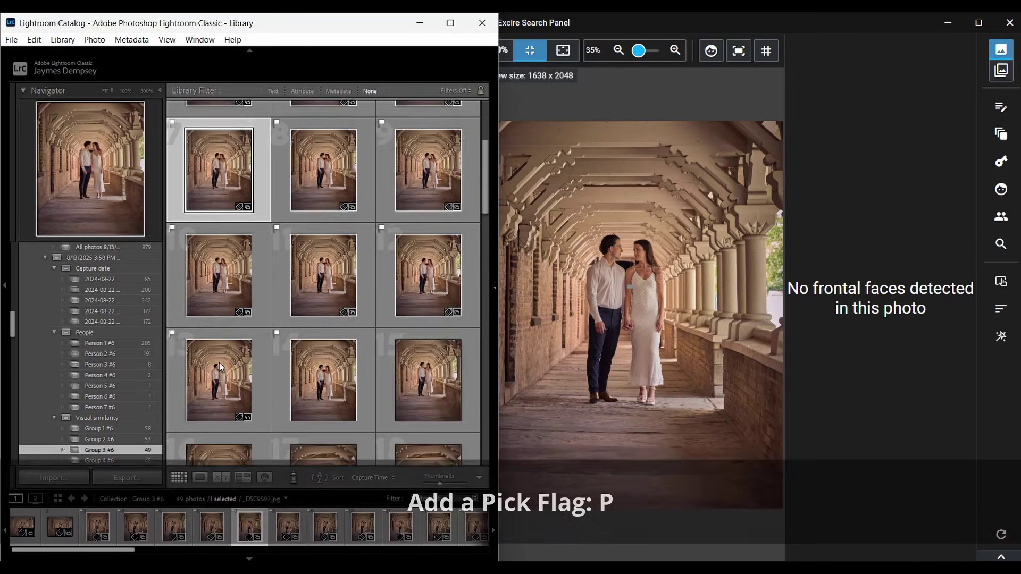
scroll(219, 363, "down", 5)
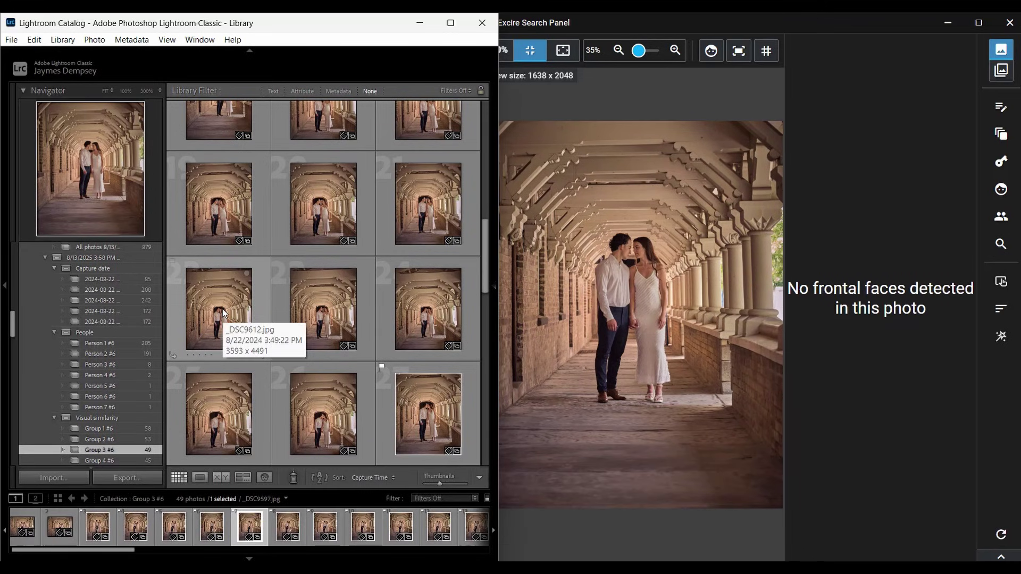
left_click(224, 312)
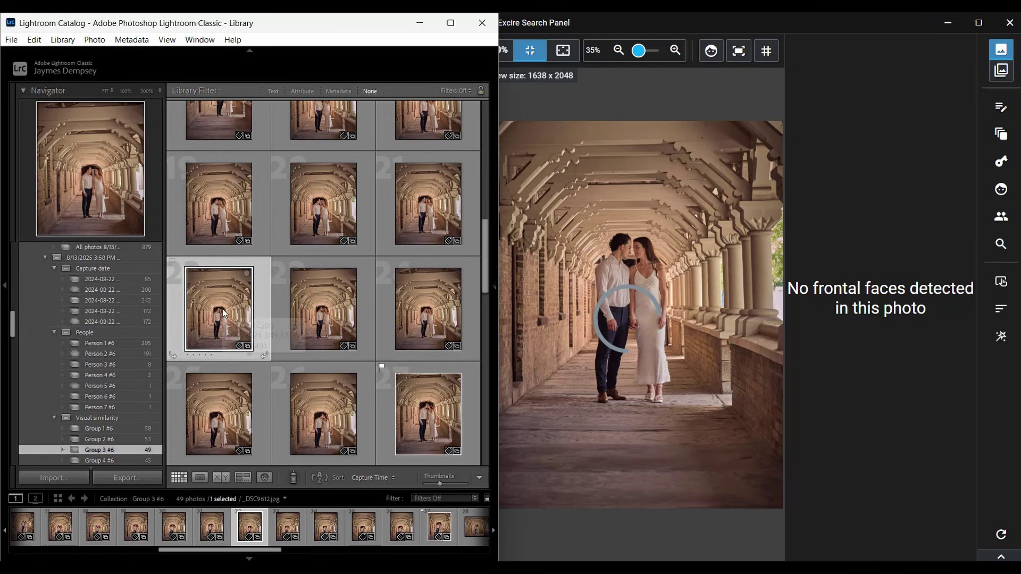
key("p")
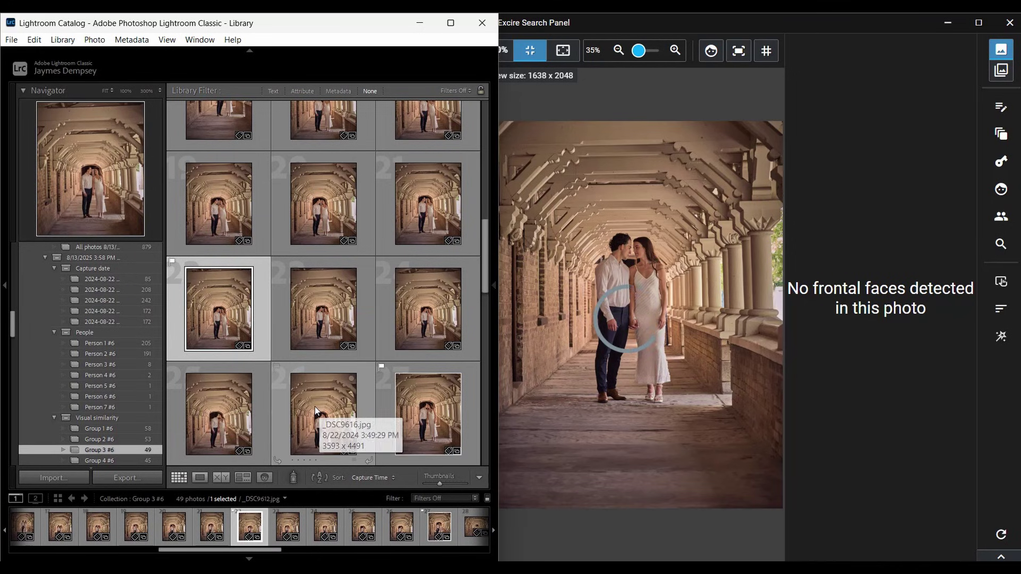
left_click(316, 410)
key("p")
scroll(238, 329, "down", 3)
left_click(238, 328)
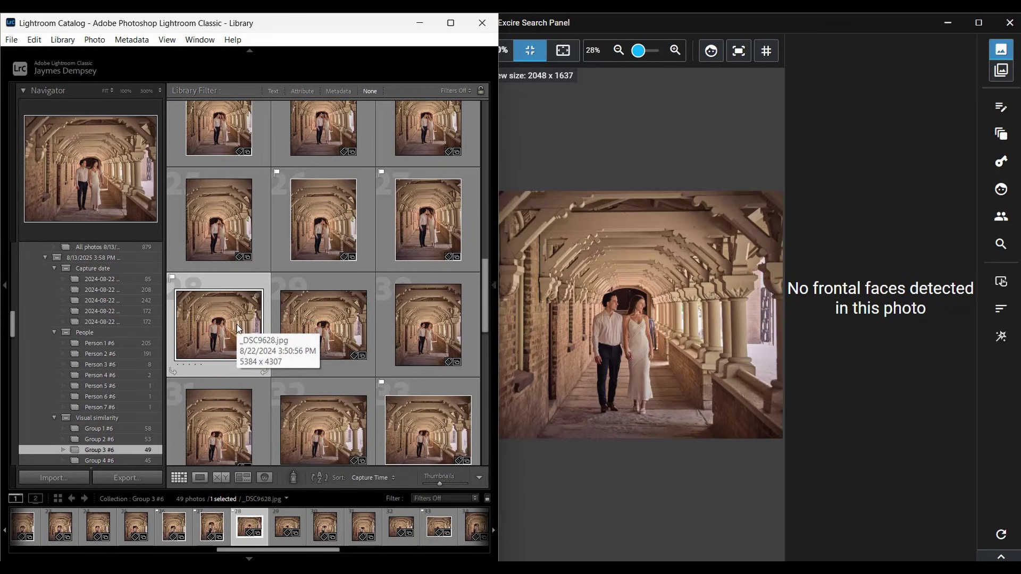
left_click(1001, 70)
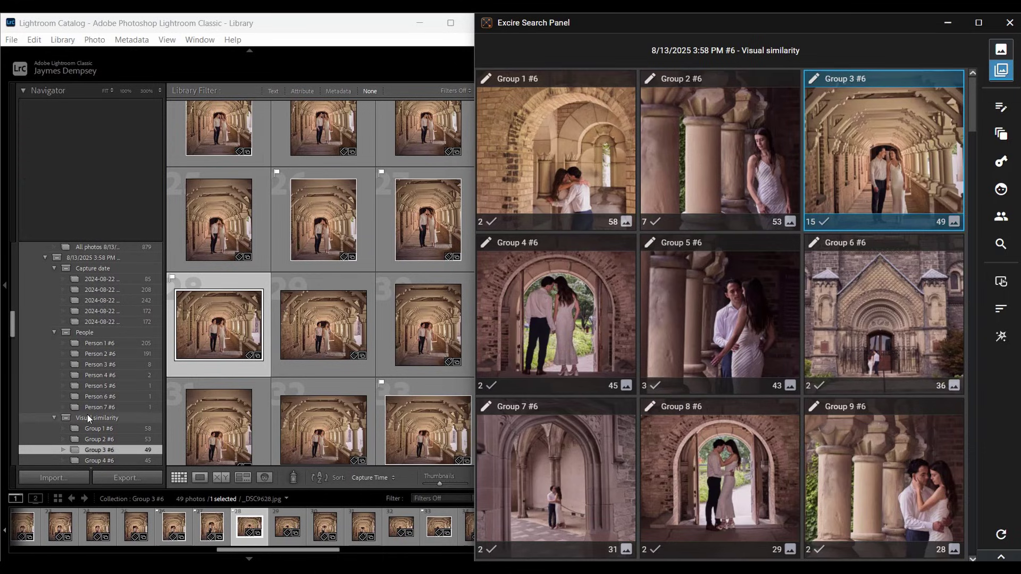
- Show the whole 879-photo Visual similarity set from the Collections panel
left_click(53, 418)
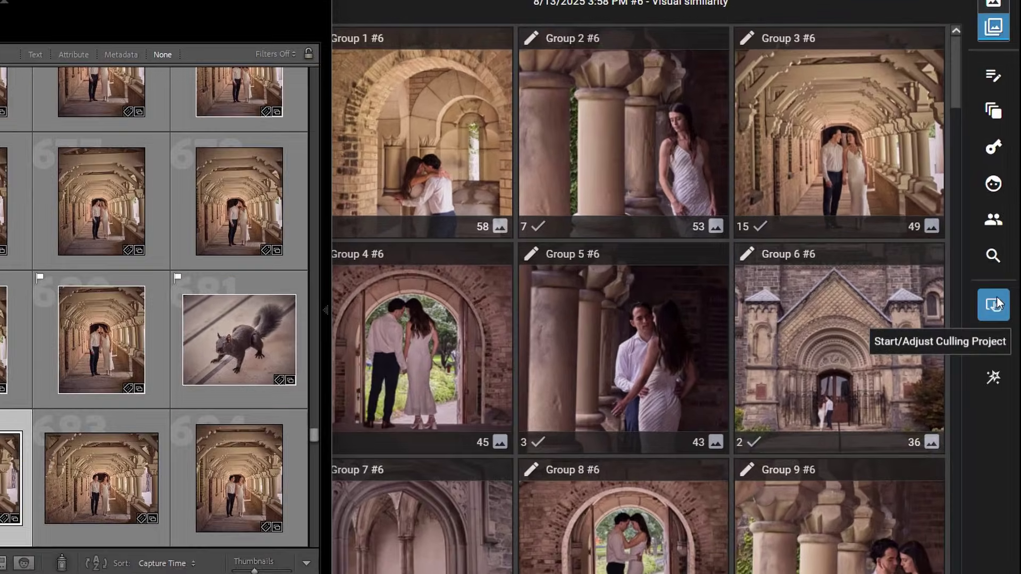
- Loosen the culling project's visual-similarity grouping from 25 to 50
left_click(996, 304)
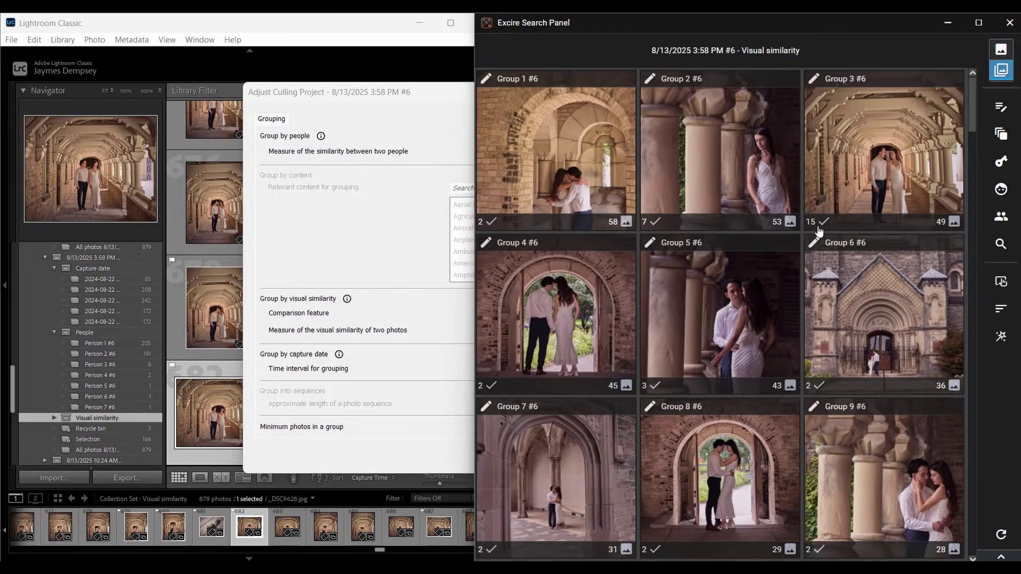
left_click(414, 97)
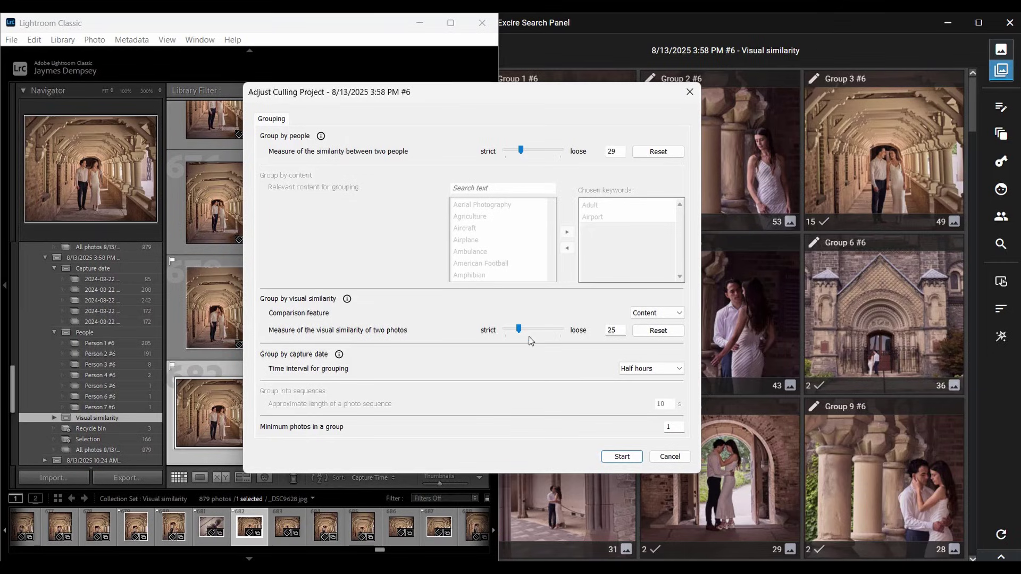
left_click_drag(519, 329, 532, 331)
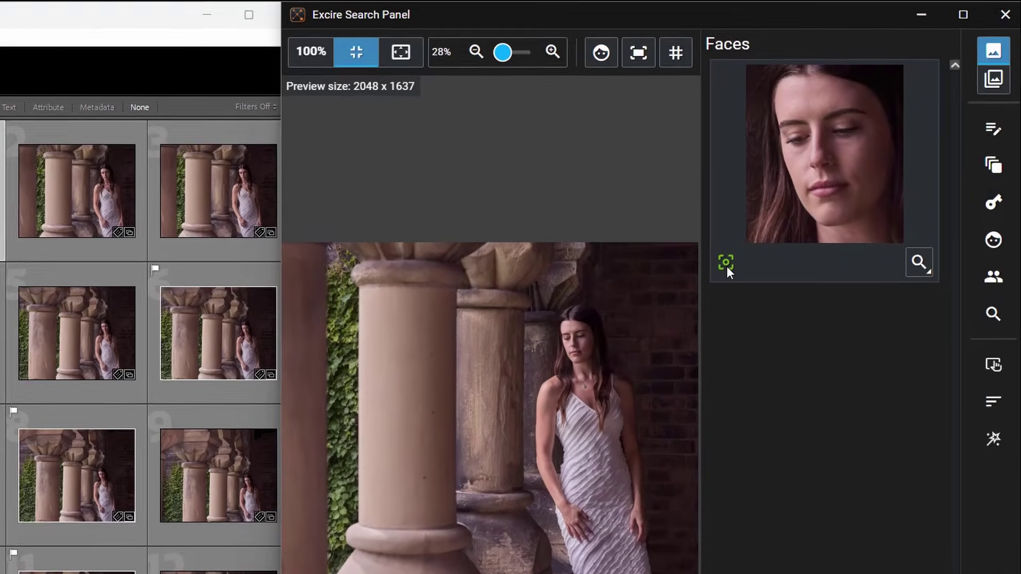
- Turn on Highlight faces to outline the woman's face with a focus-quality box
mouse_move(727, 266)
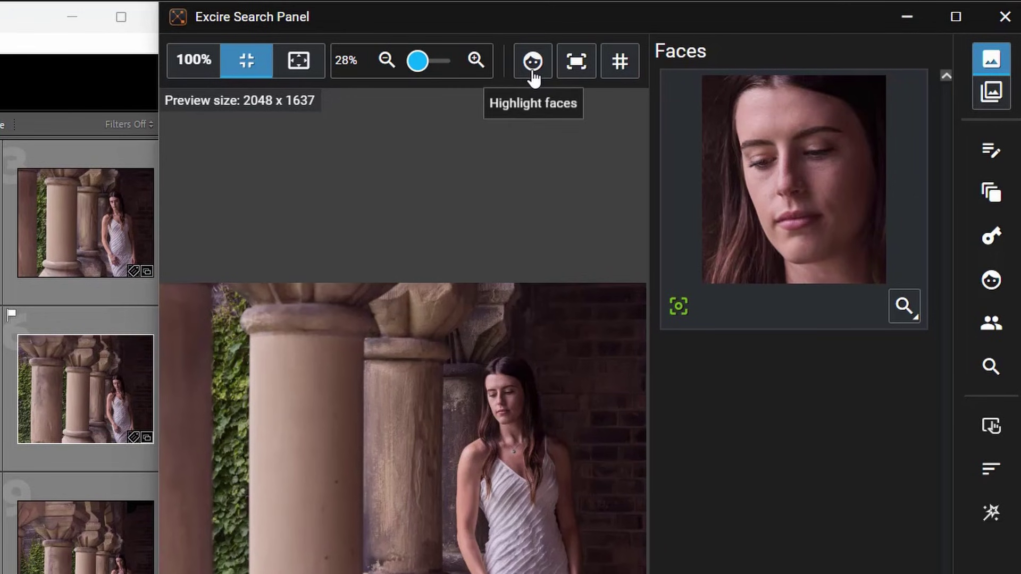
left_click(533, 69)
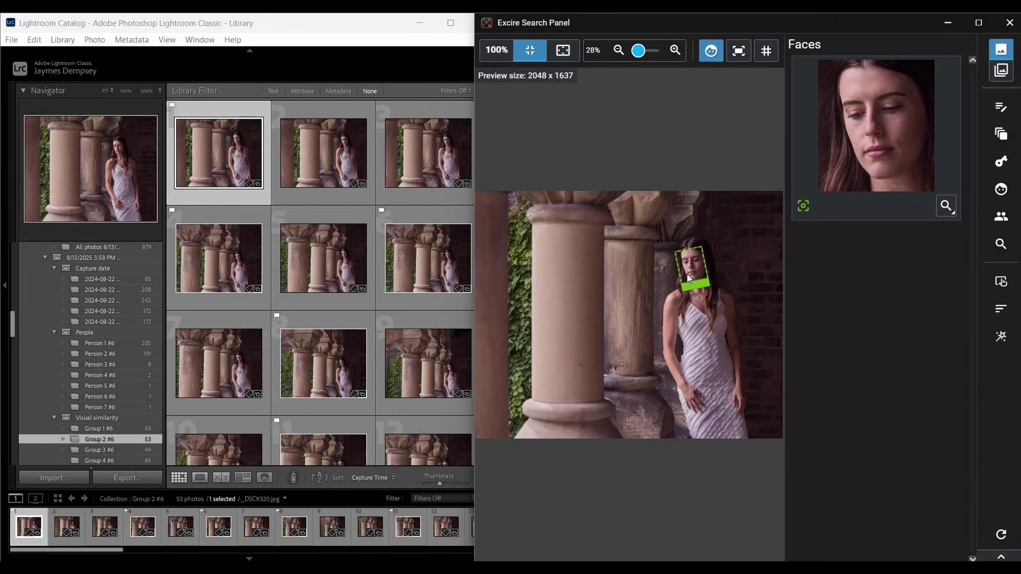
left_click(765, 51)
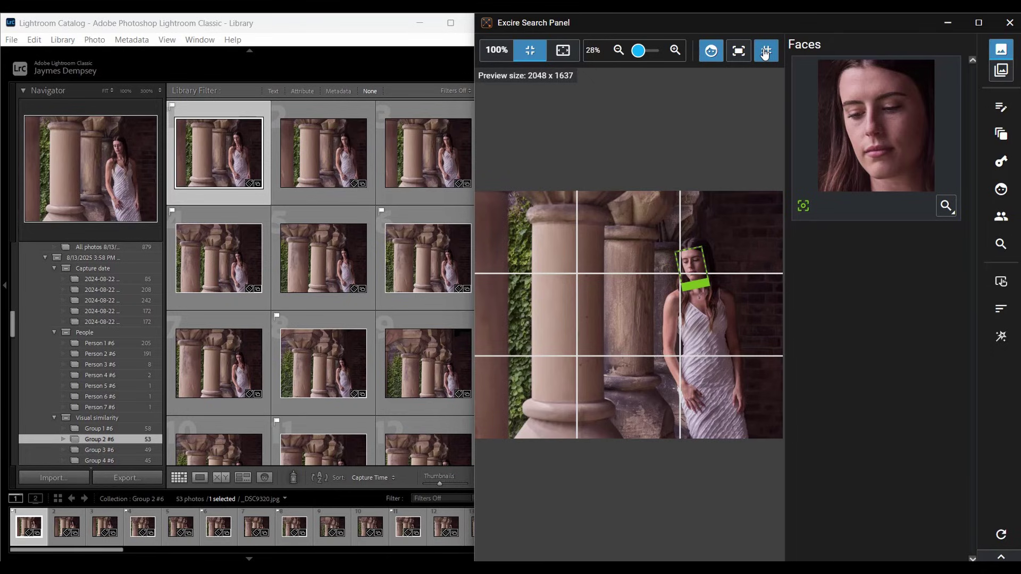
left_click(765, 51)
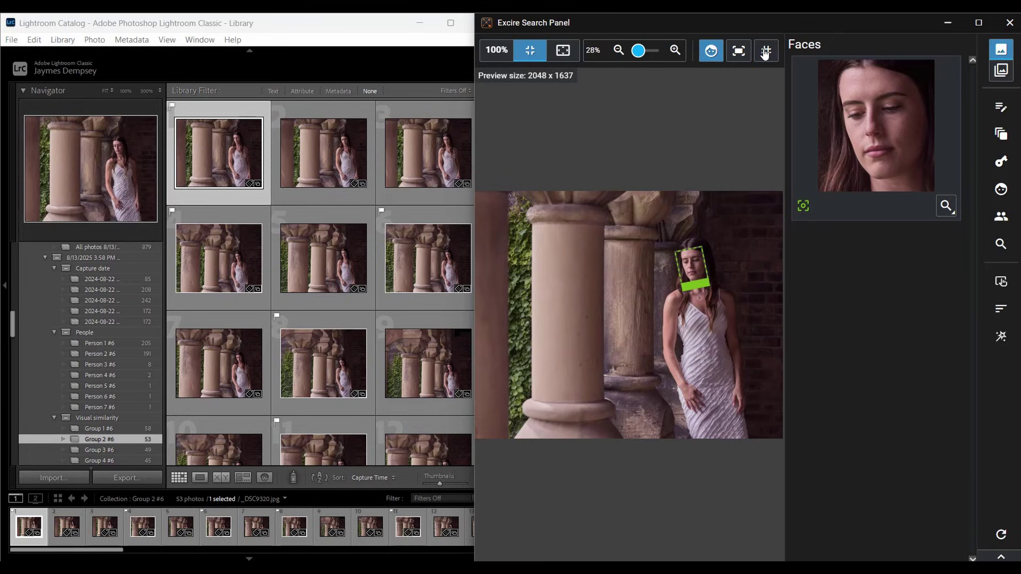
left_click(765, 51)
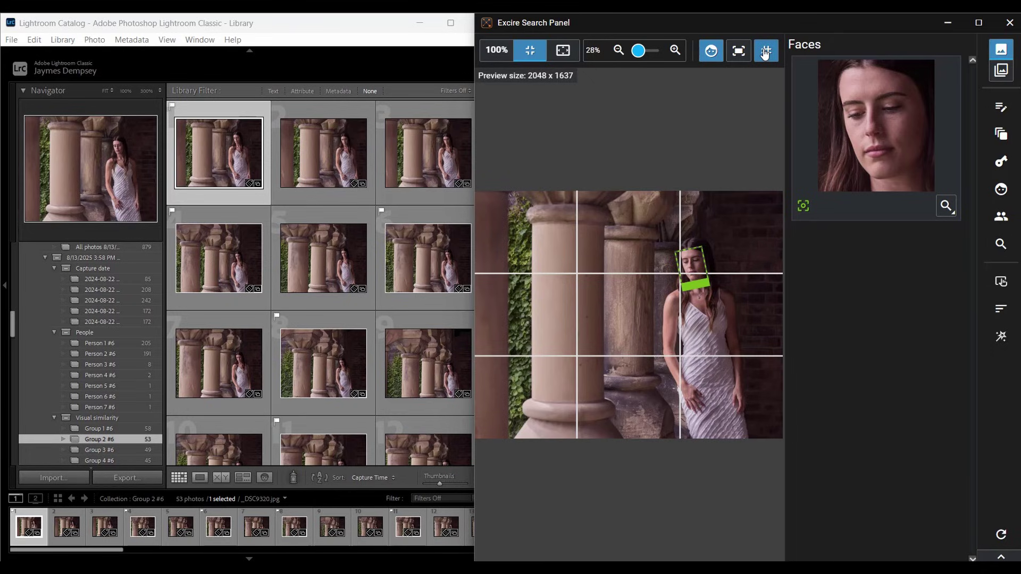
left_click(764, 51)
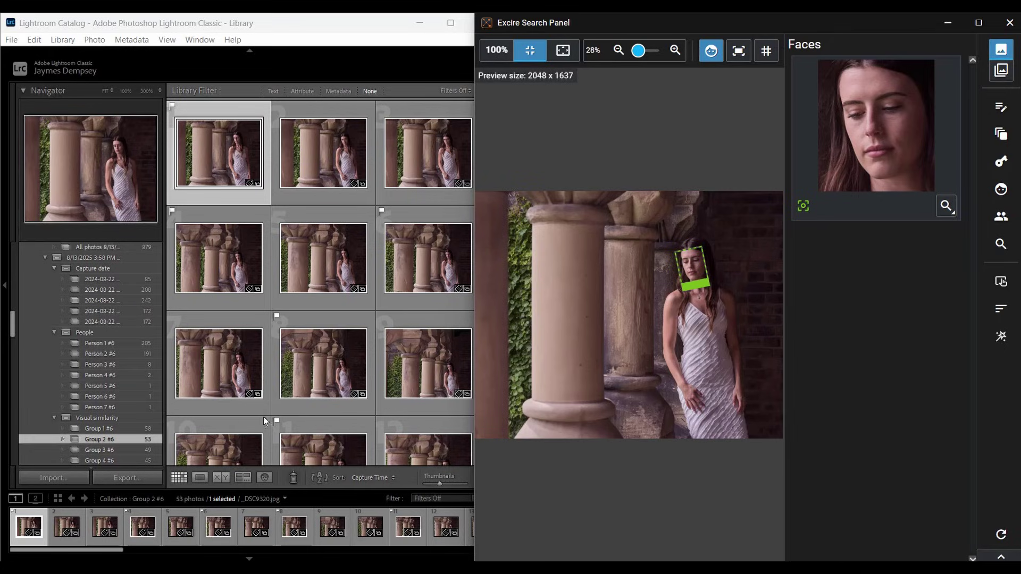
- Sort all Group 2 #6 photos by Face Sharpness instead of Sharpness
left_click(999, 309)
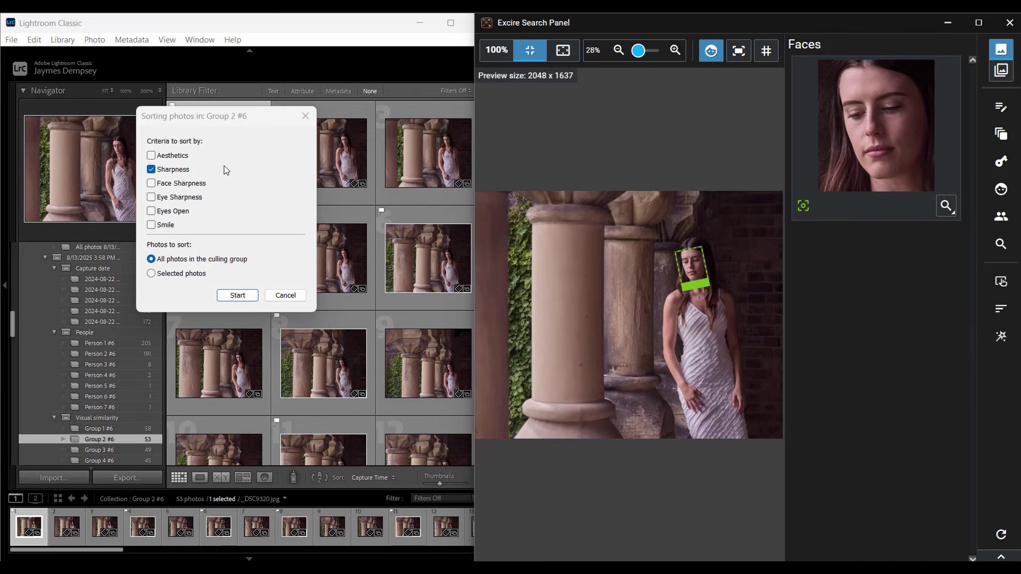
left_click_drag(230, 116, 271, 148)
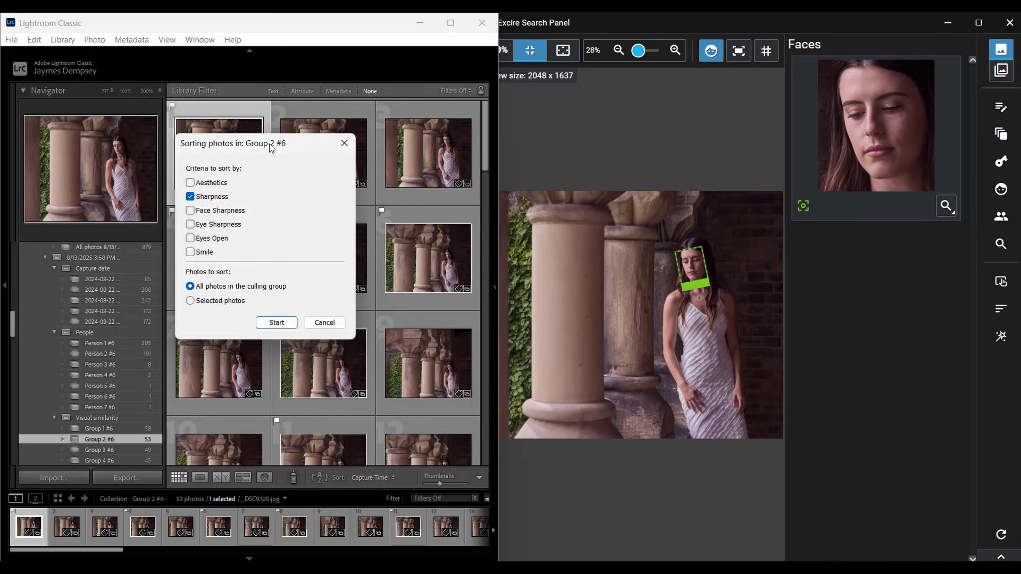
left_click(192, 212)
left_click(191, 198)
left_click(277, 323)
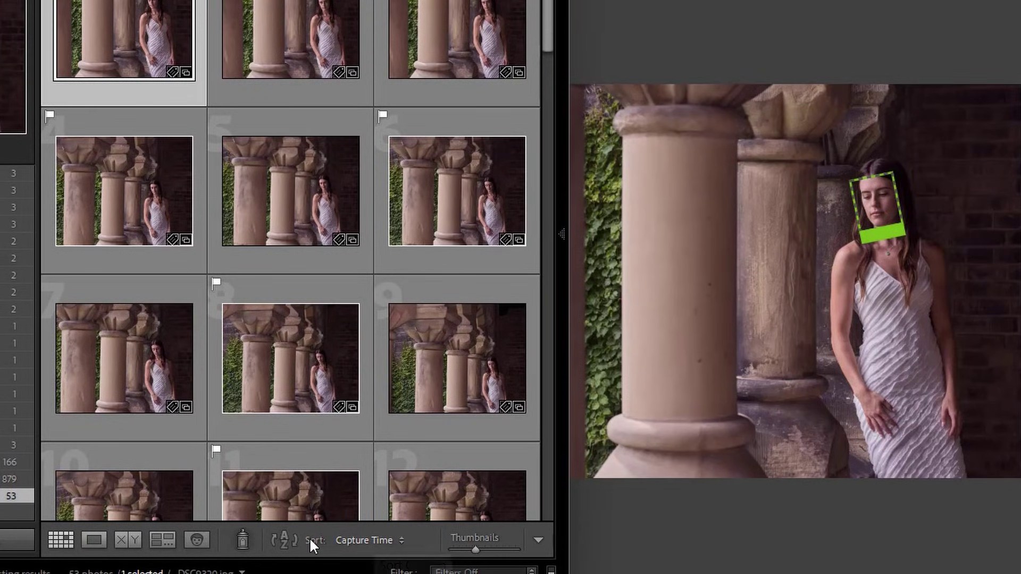
- Set the grid sort to Custom Order and preview the top-ranked _DSC9326.jpg
left_click(366, 540)
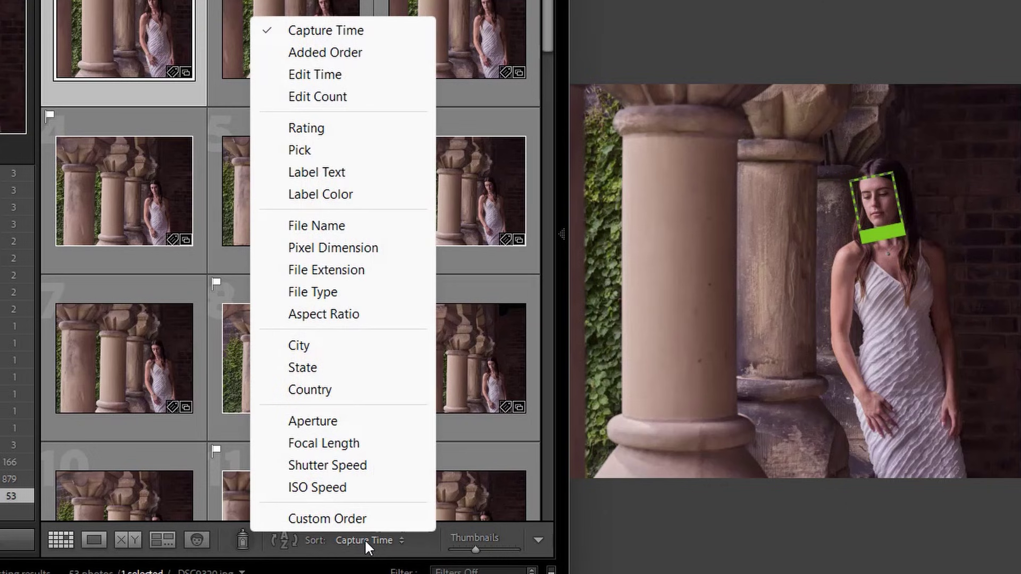
left_click(343, 524)
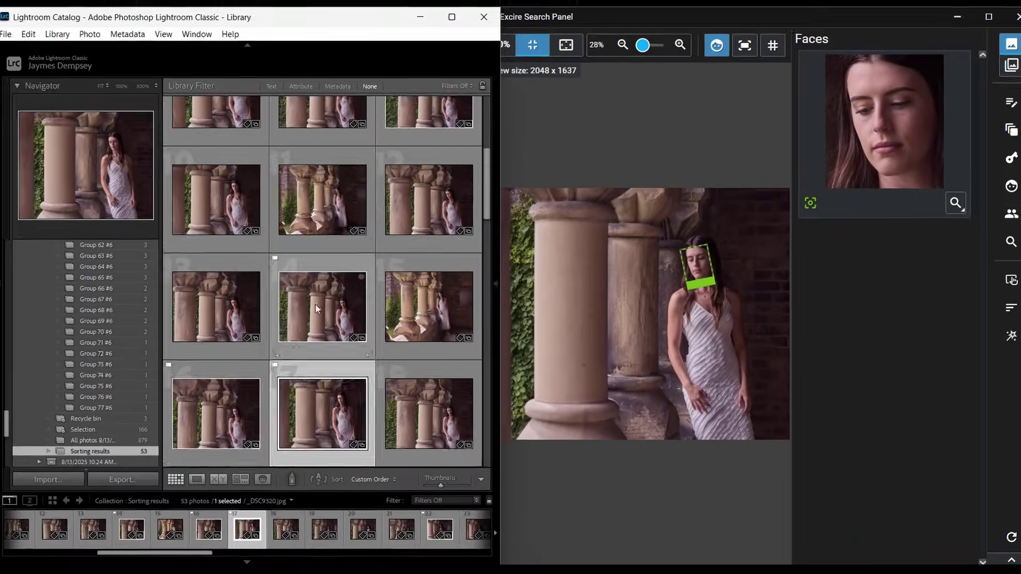
scroll(131, 33, "up", 5)
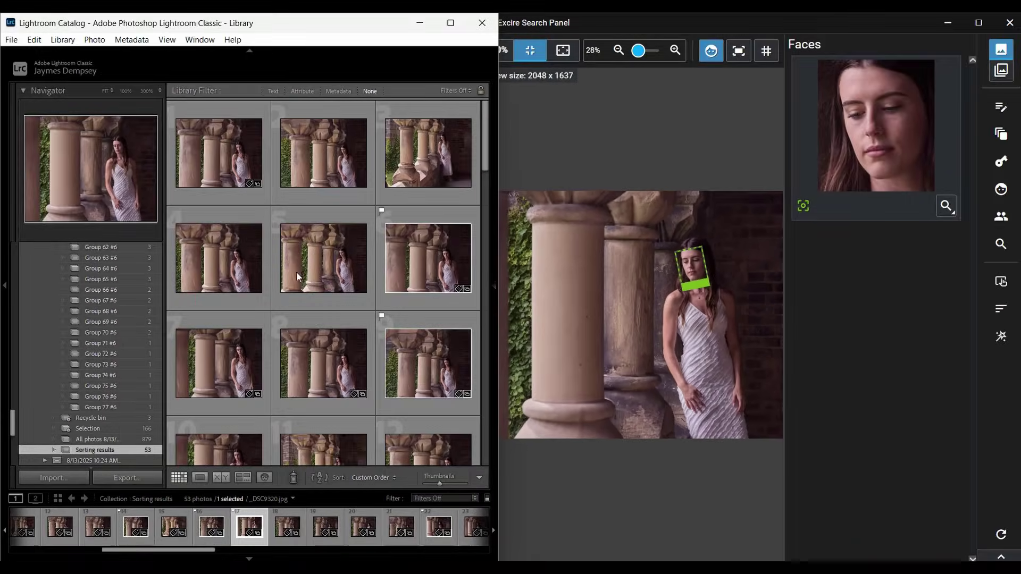
left_click(216, 155)
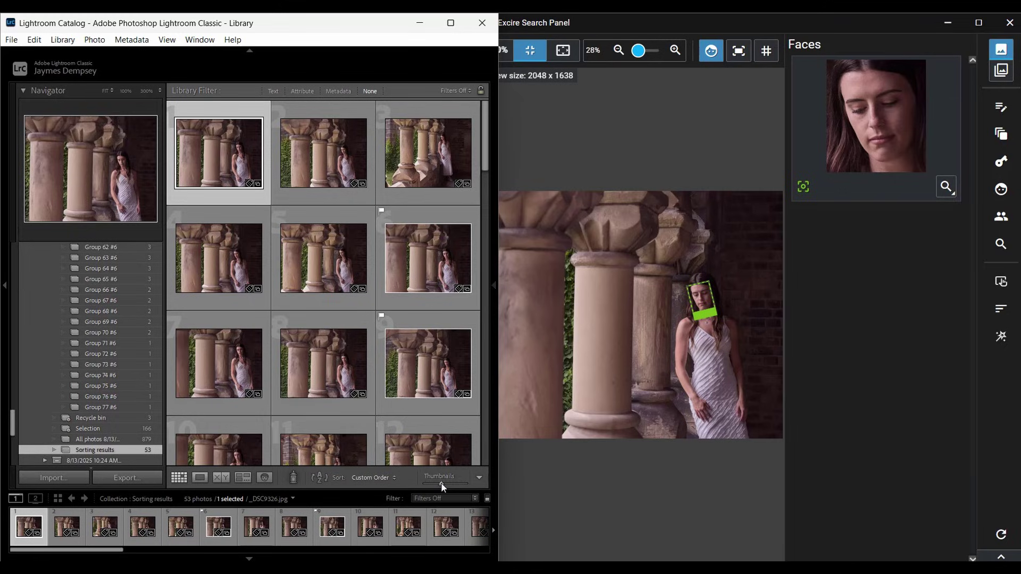
- Enlarge the Sorting results thumbnails to two per row
left_click_drag(441, 484, 449, 485)
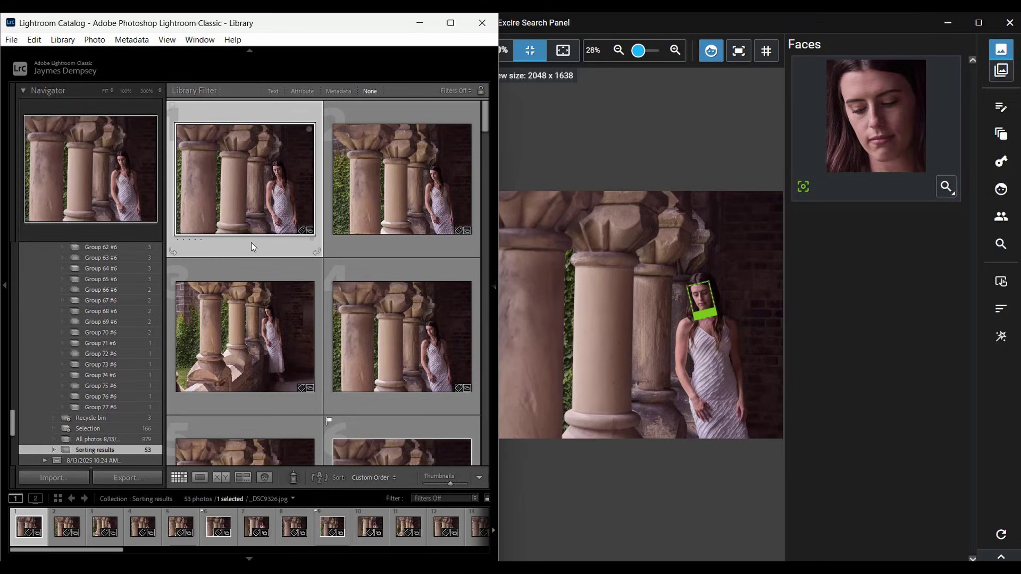
scroll(251, 243, "down", 4)
scroll(325, 355, "up", 4)
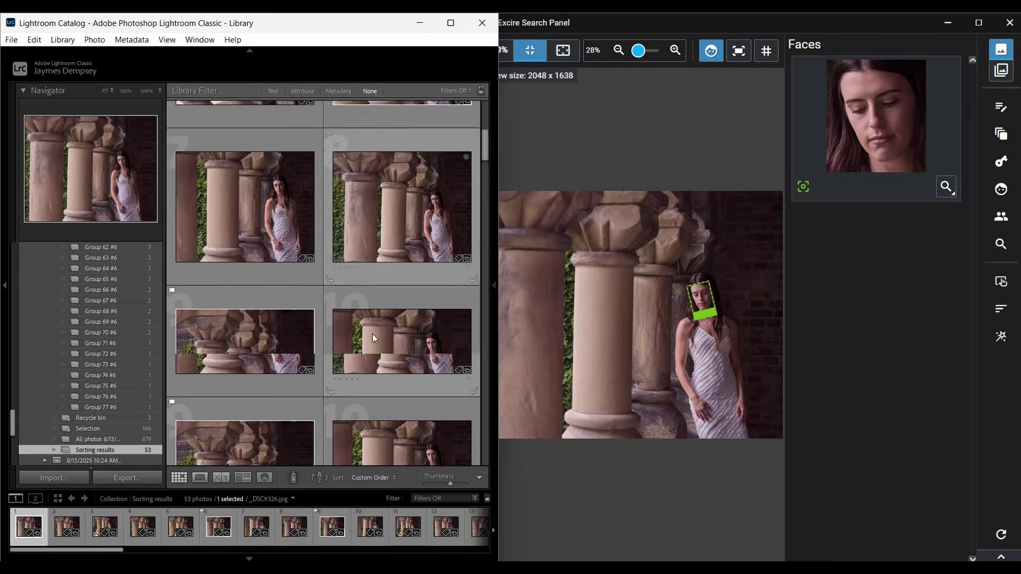
scroll(274, 291, "up", 2)
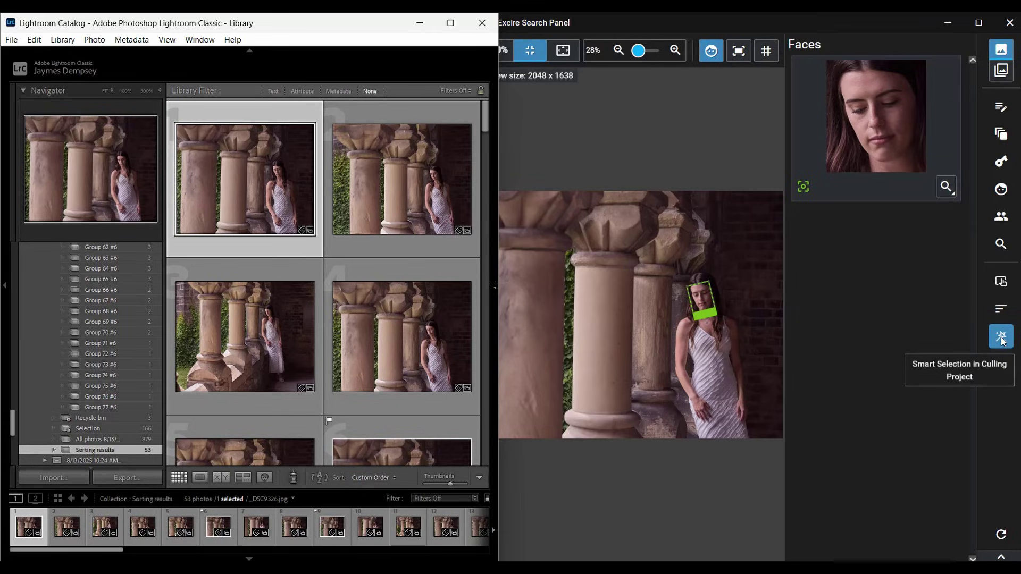
left_click(1002, 341)
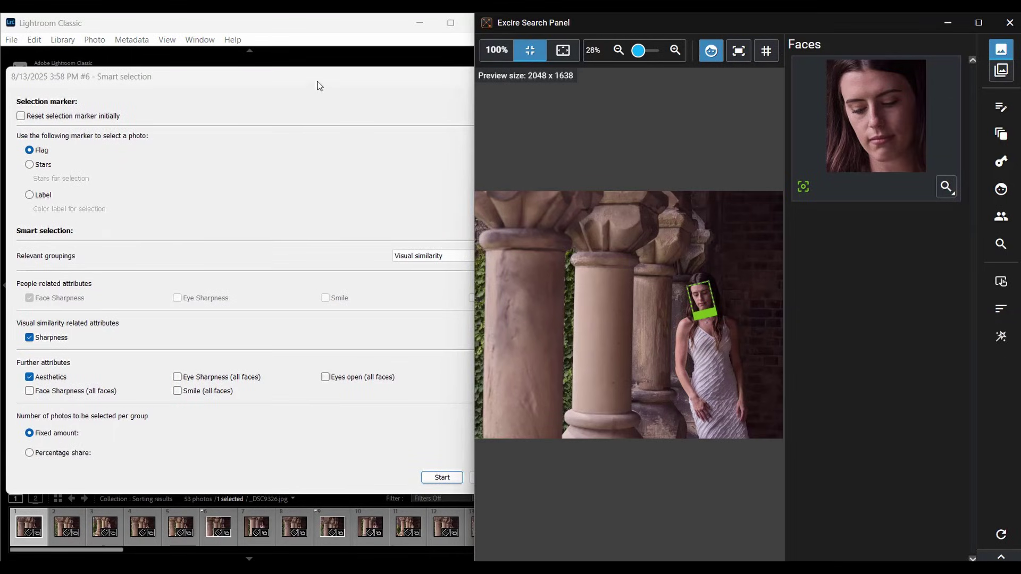
left_click_drag(318, 78, 458, 63)
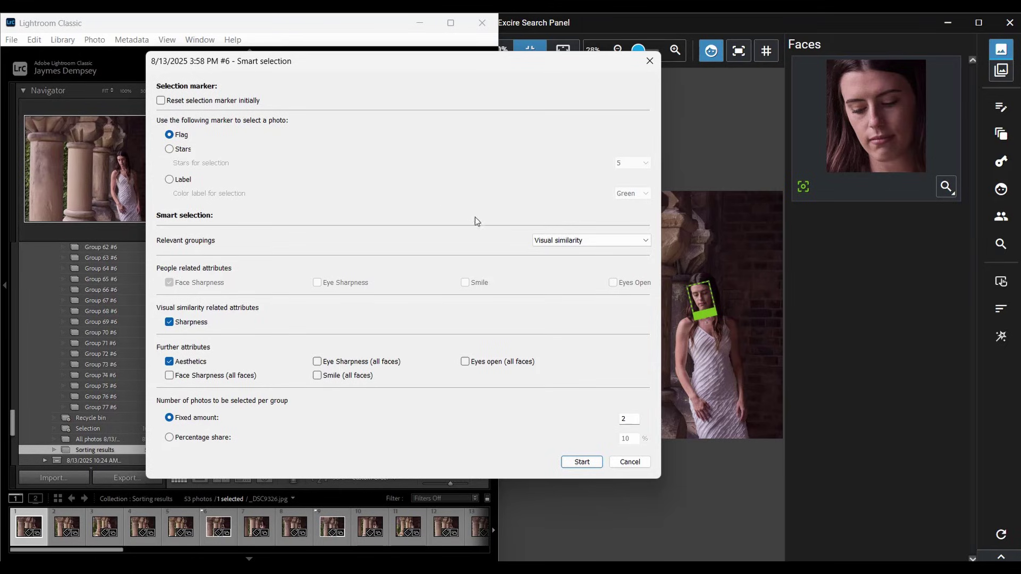
left_click(565, 244)
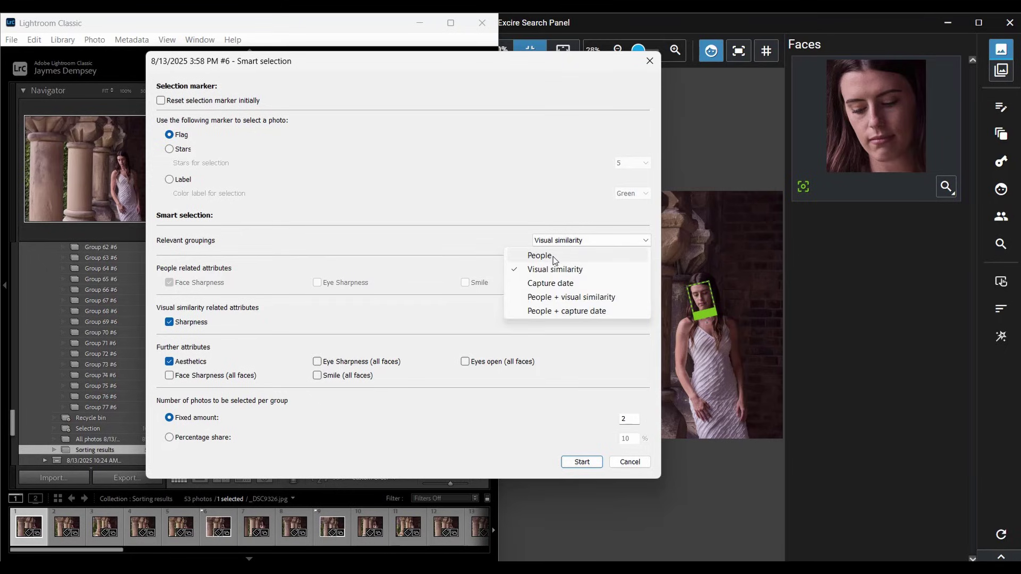
left_click(555, 260)
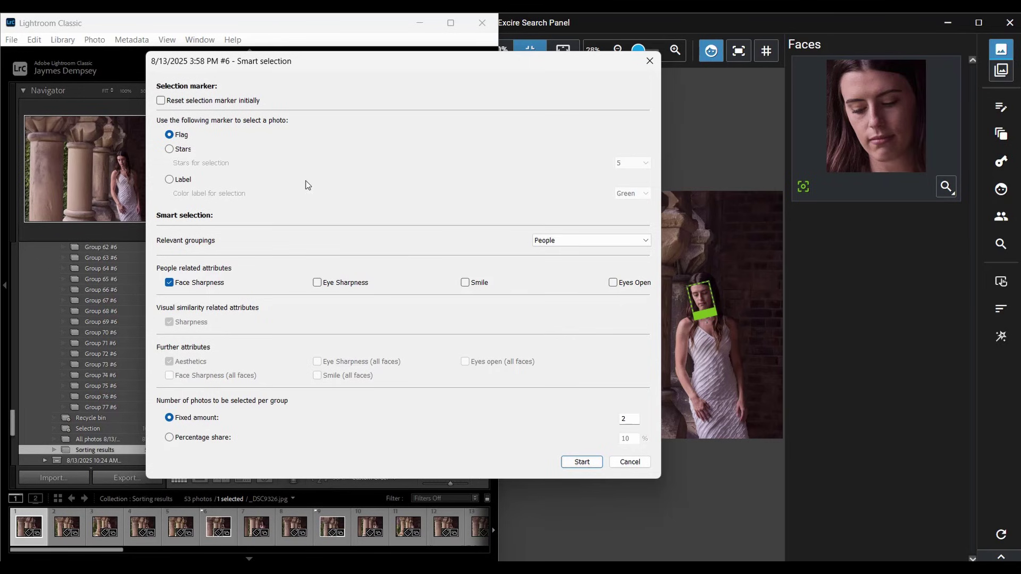
left_click(631, 463)
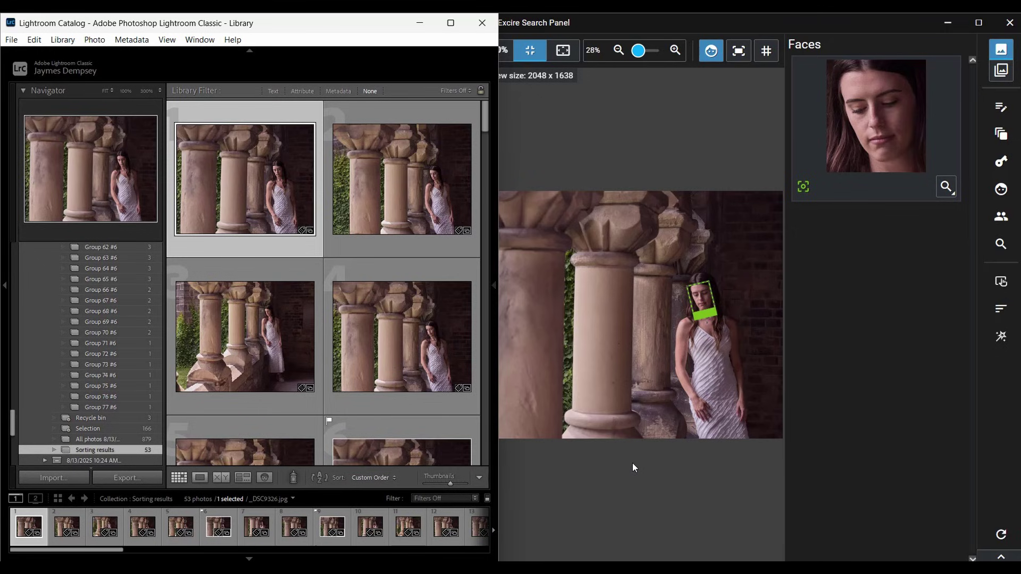
- Start a culling project on the 879-photo Culling collection with smart selection enabled
scroll(95, 369, "down", 5)
left_click(80, 283)
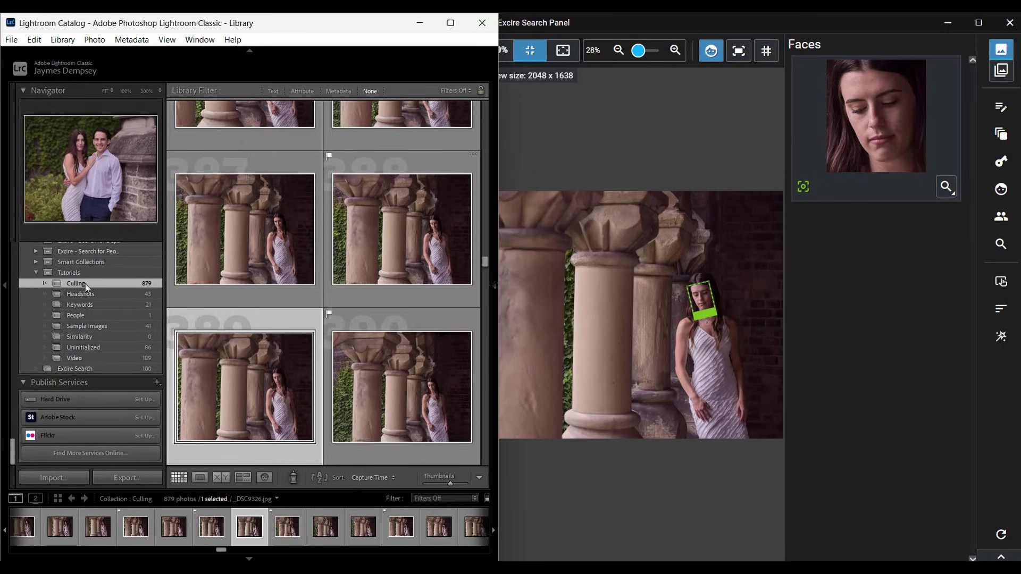
left_click(994, 285)
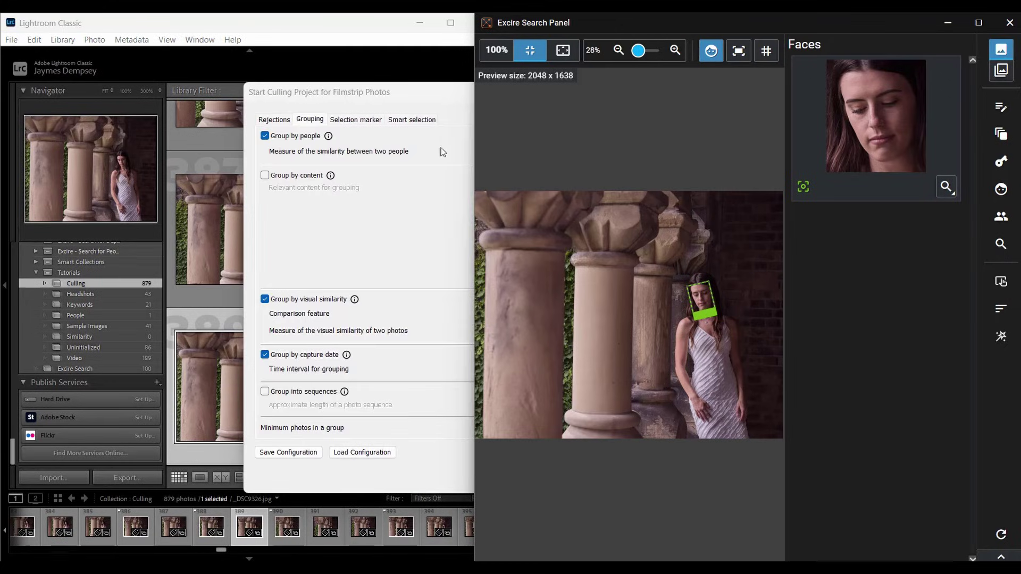
left_click(401, 101)
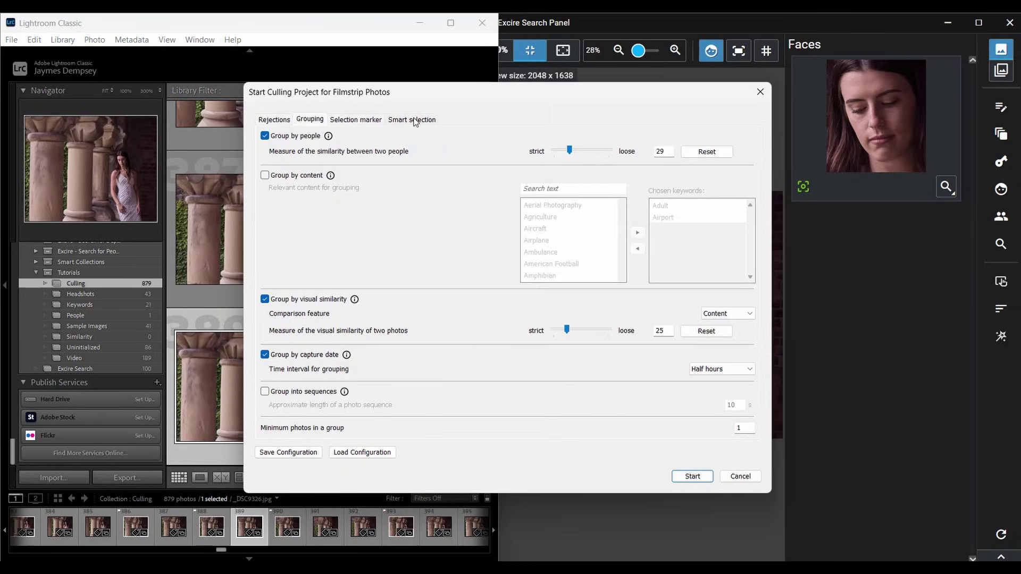
left_click(415, 120)
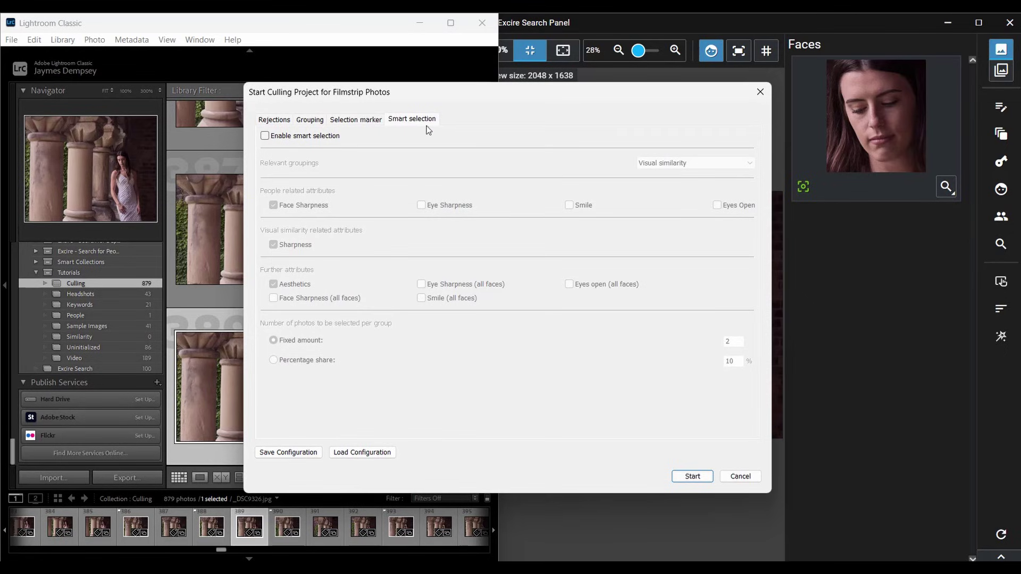
left_click(265, 136)
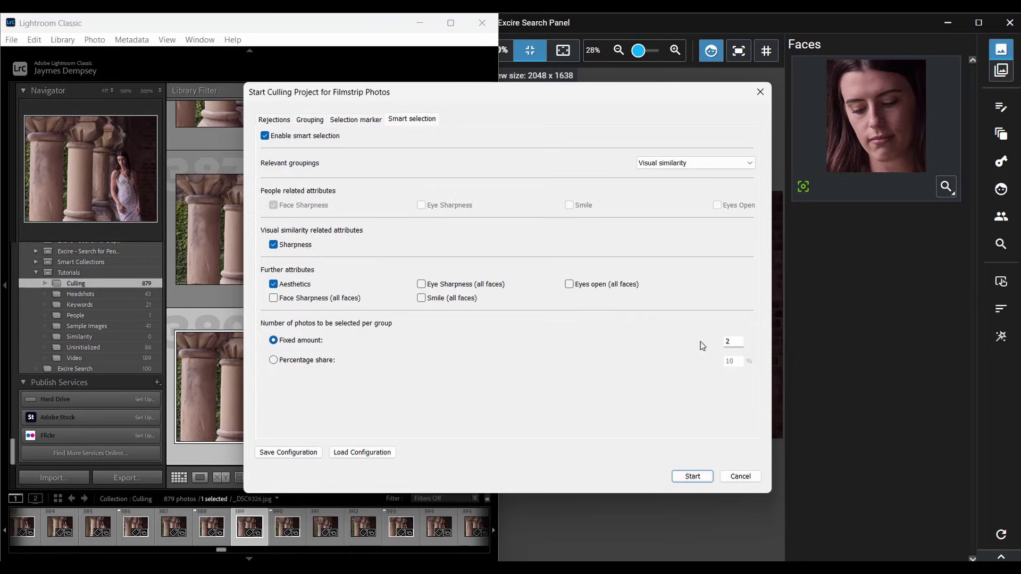
- Switch the Start Culling Project dialog to the Rejections tab
key("ctrl+Tab")
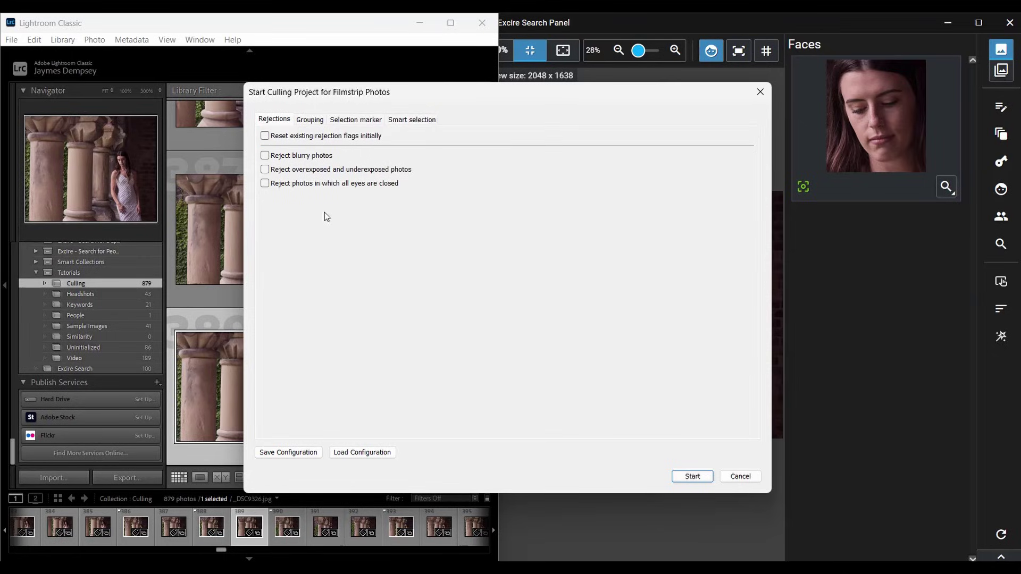